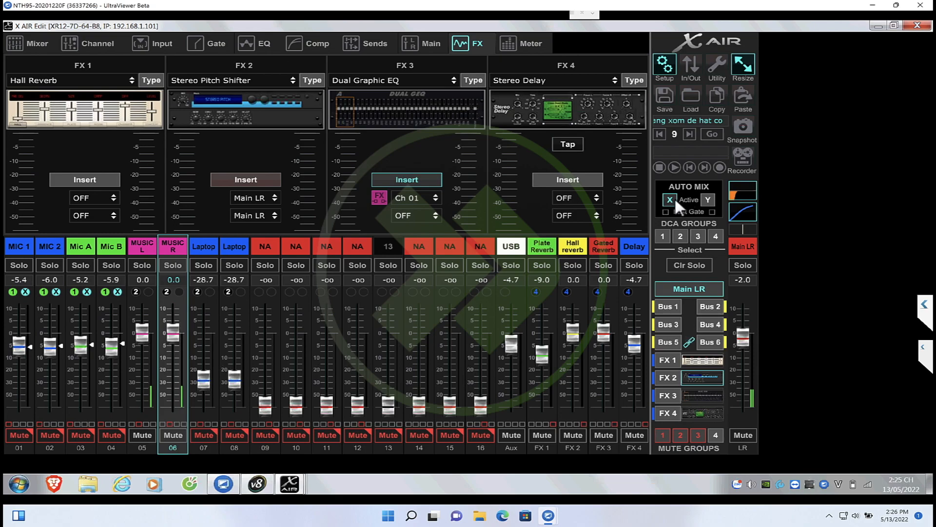
# Open the Main LR equalizer and set the High2 band's frequency to 1k13 Hz
pyautogui.click(740, 194)
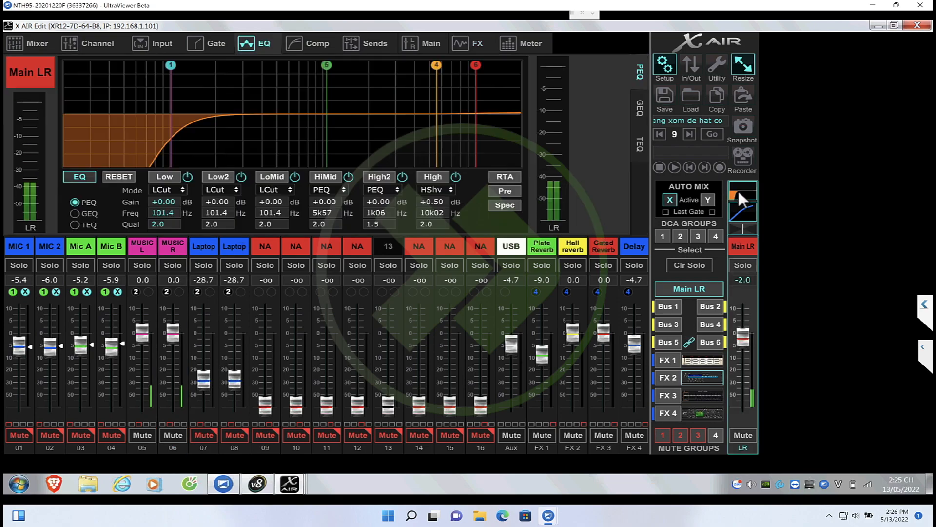
pyautogui.doubleClick(389, 213)
pyautogui.write('1150')
pyautogui.press('Return')
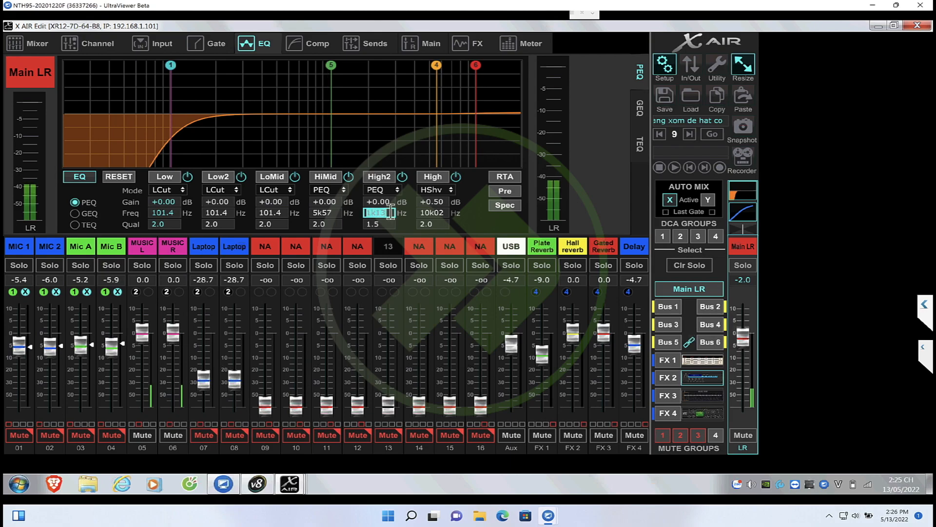
# Set the High2 band's quality to 3.1 and gain to -2 dB, and check the response in Smaart
pyautogui.doubleClick(385, 224)
pyautogui.press('Tab')
pyautogui.write('-2')
pyautogui.press('Return')
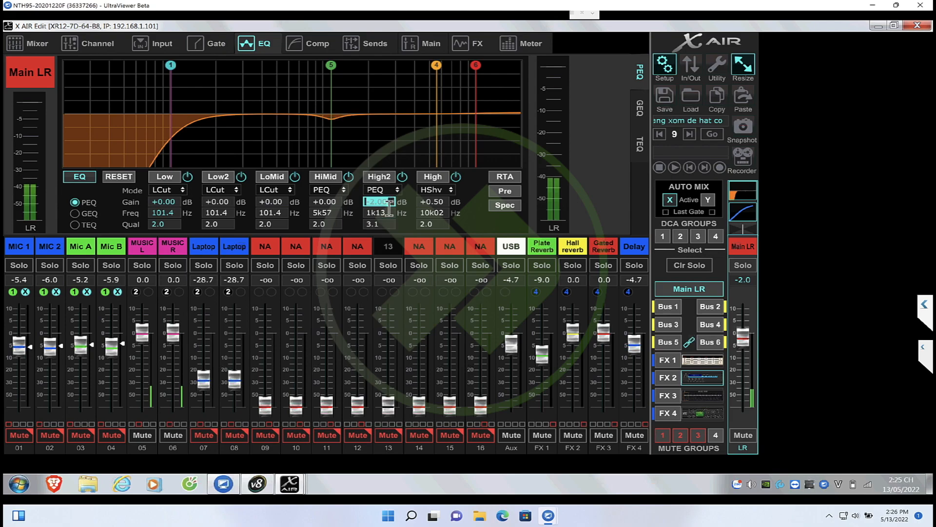
pyautogui.moveTo(253, 481)
pyautogui.click(256, 450)
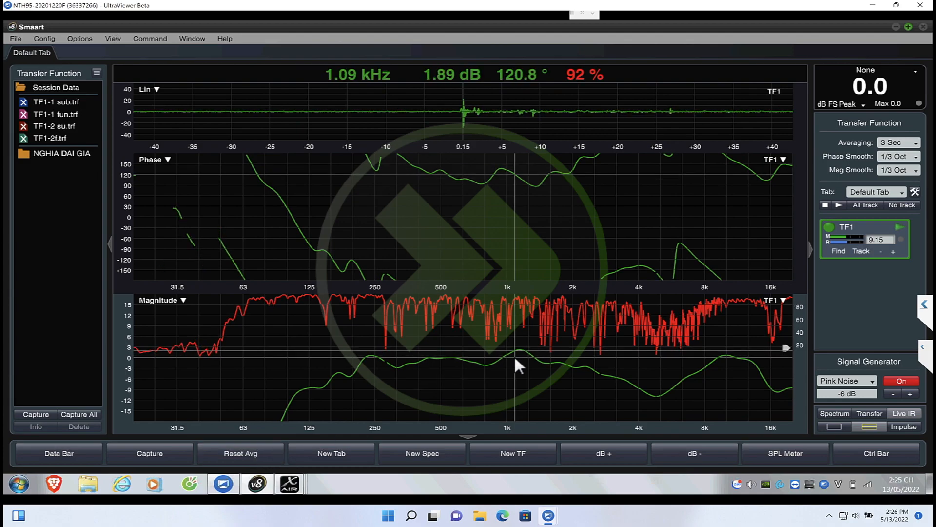
# Switch to X AIR Edit, lower the High2 gain to -4 dB, and view the response in Smaart
pyautogui.moveTo(288, 481)
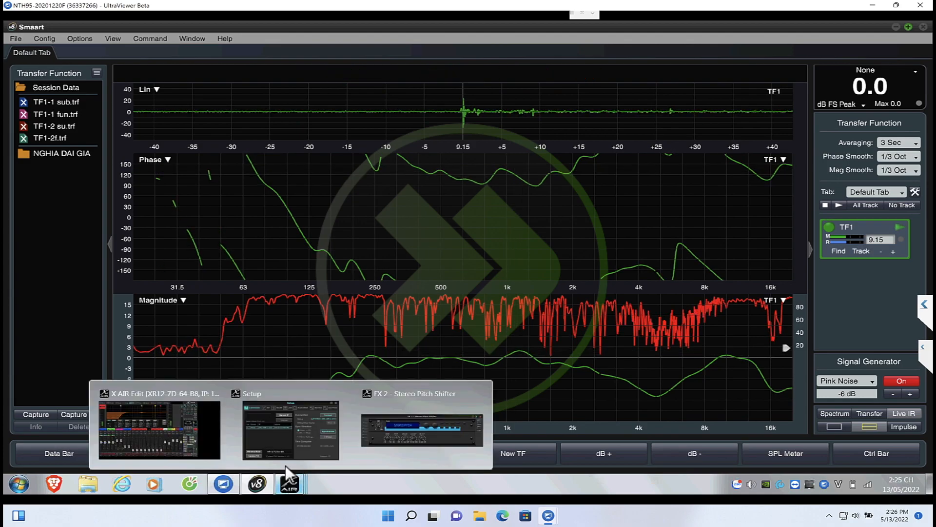
pyautogui.click(188, 425)
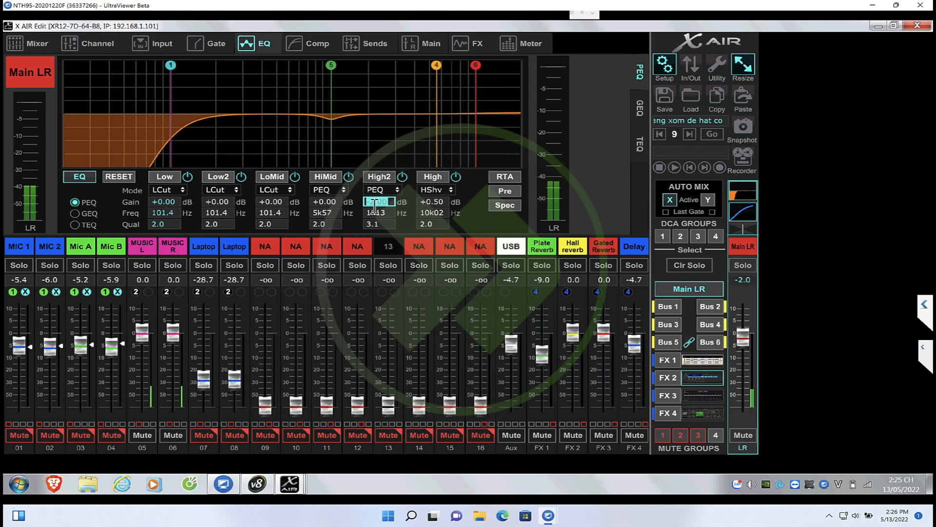
pyautogui.press('Return')
pyautogui.moveTo(258, 485)
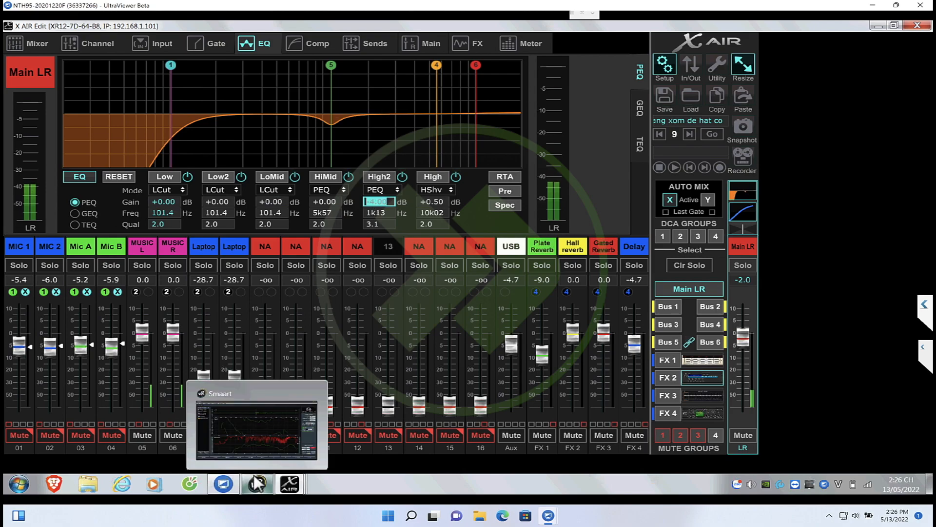
pyautogui.click(250, 436)
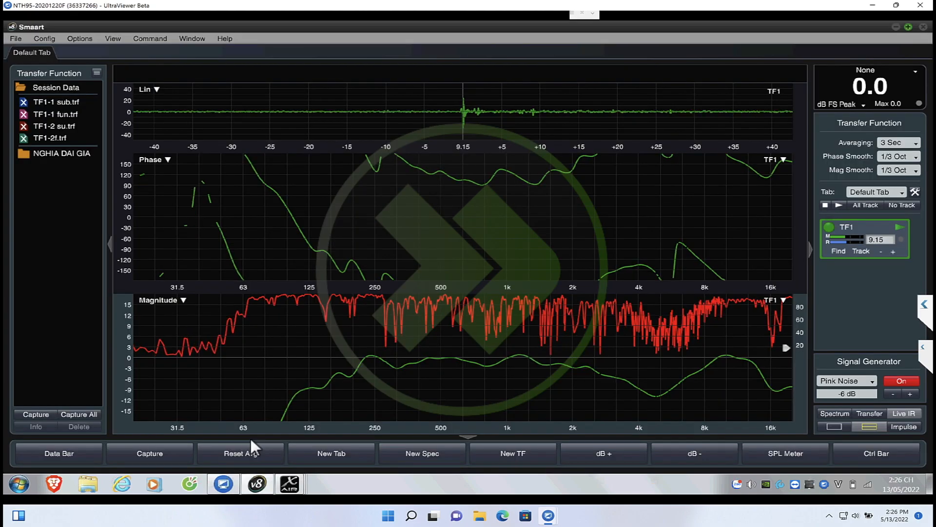
# Switch back to X AIR Edit and set the High2 band's gain to -5 dB
pyautogui.moveTo(258, 481)
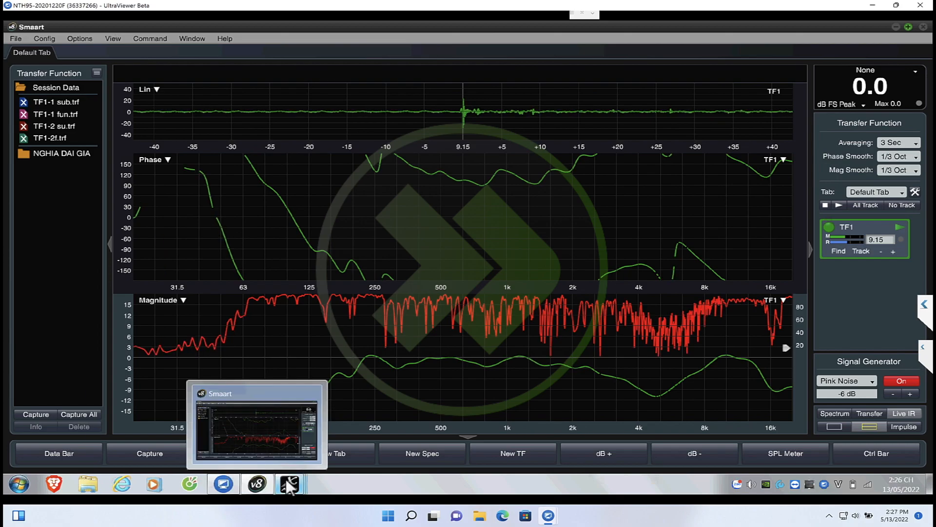
pyautogui.moveTo(291, 483)
pyautogui.click(172, 426)
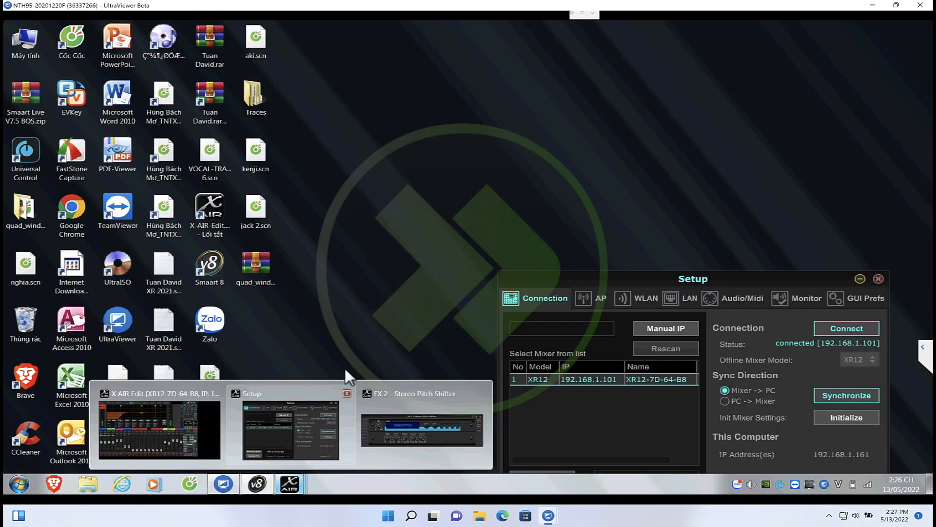
pyautogui.write('-5')
pyautogui.press('Return')
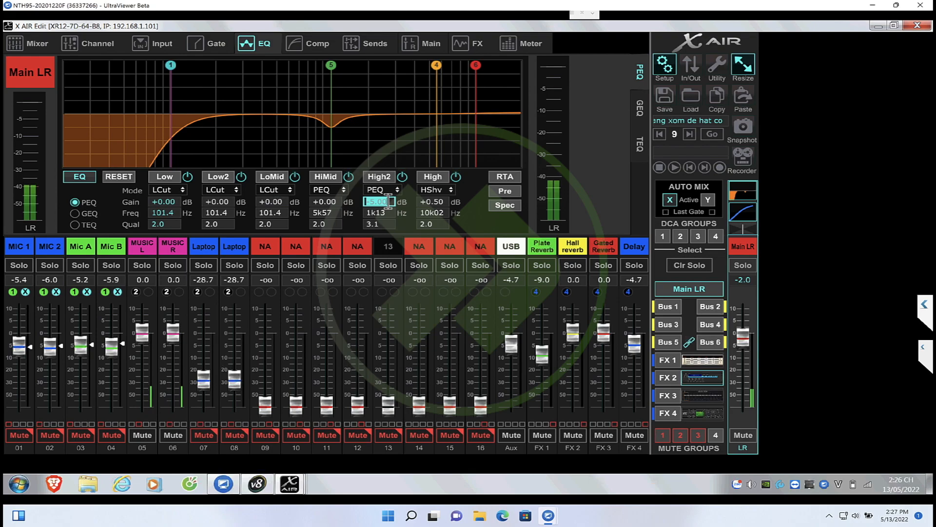
# Set the High band's gain to 0 dB and inspect the magnitude curve in Smaart
pyautogui.click(443, 205)
pyautogui.write('0')
pyautogui.press('Return')
pyautogui.moveTo(248, 477)
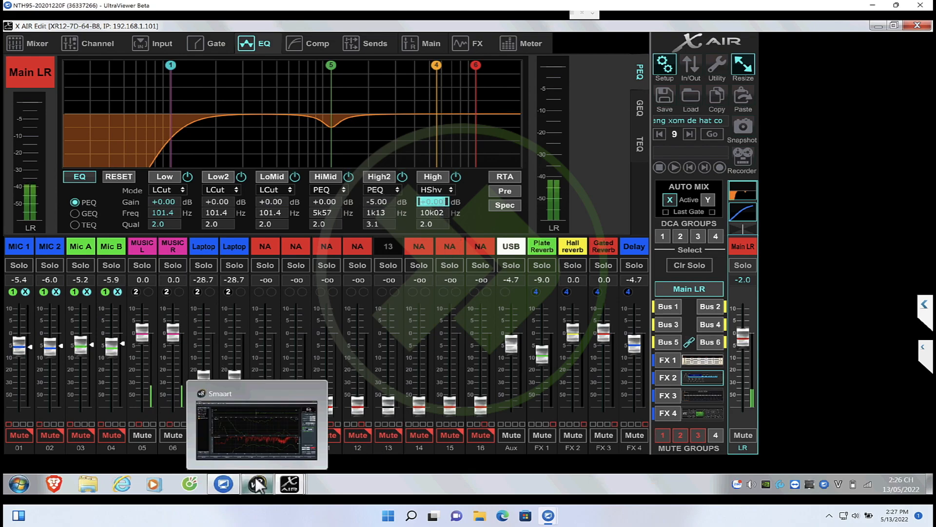
pyautogui.click(253, 443)
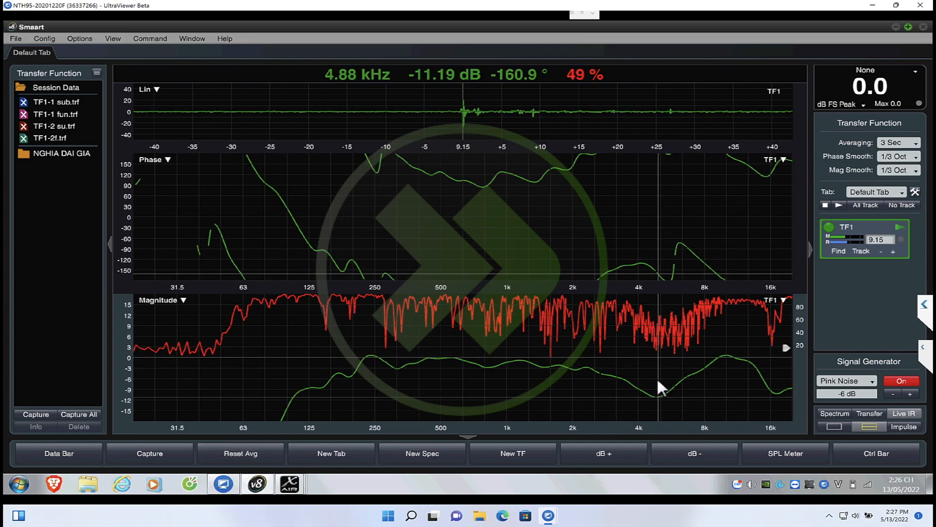
# Raise the HiMid band's gain to +3 dB in X AIR Edit and check the response in Smaart
pyautogui.moveTo(287, 484)
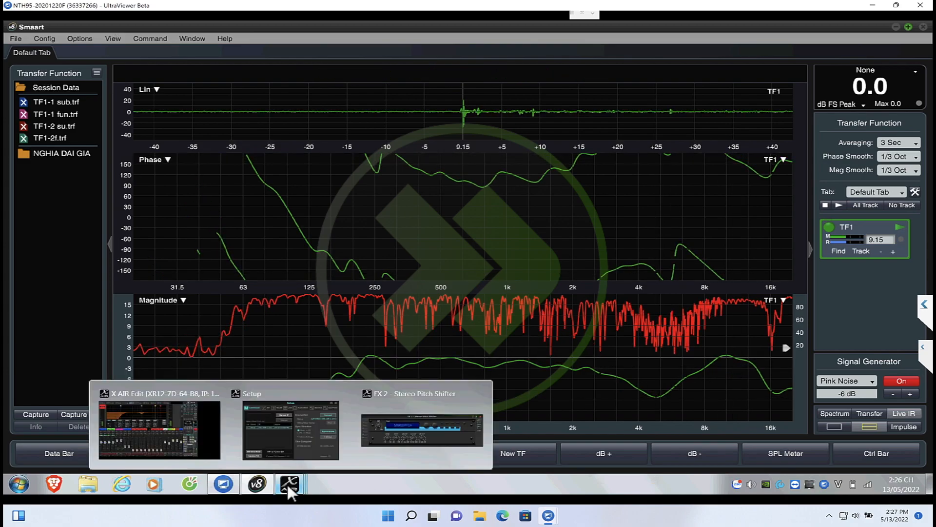
pyautogui.click(179, 434)
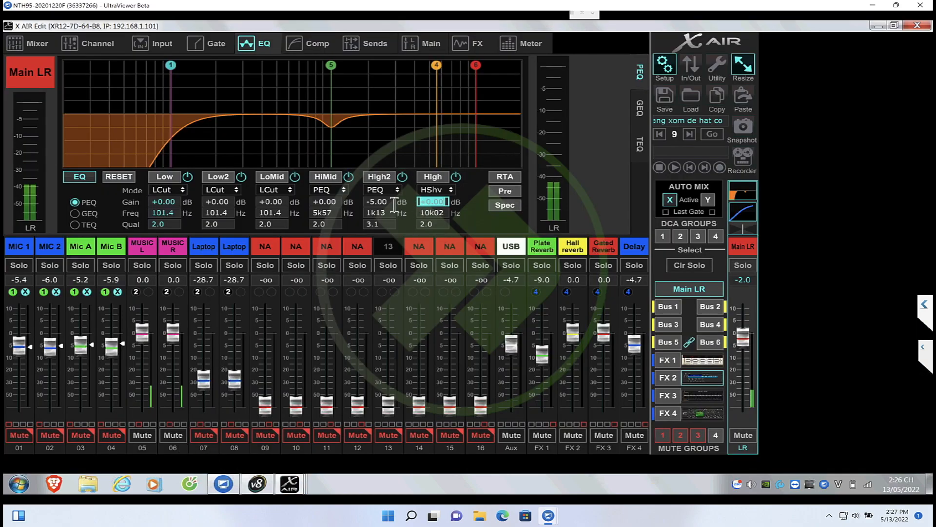
pyautogui.click(337, 203)
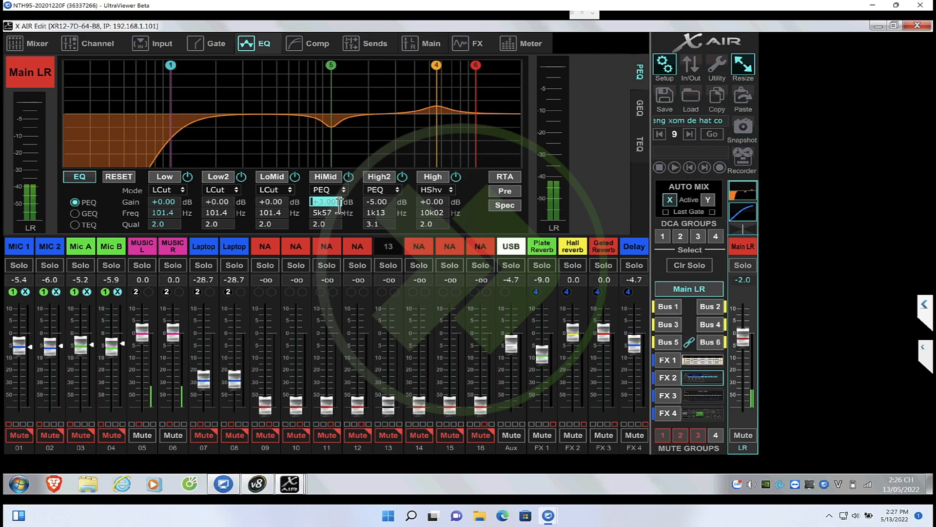
pyautogui.moveTo(258, 476)
pyautogui.click(248, 448)
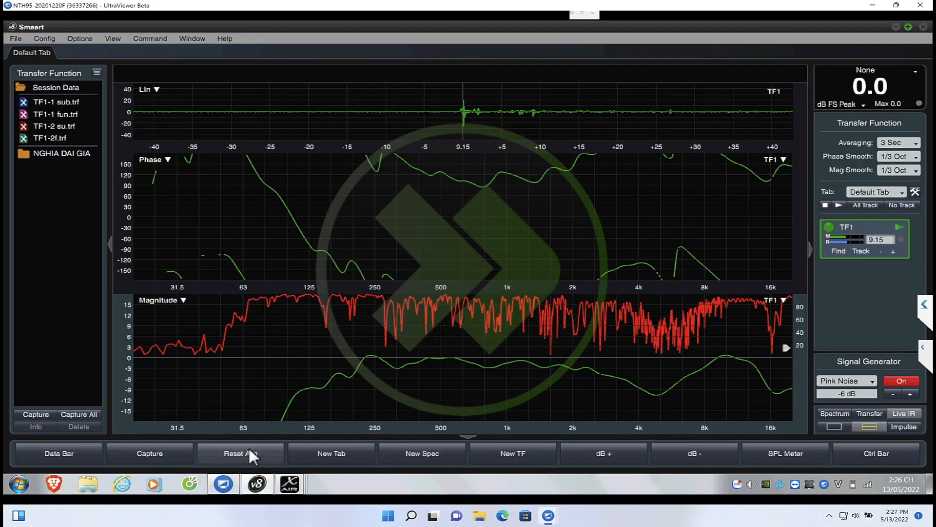
# Set the HiMid band's quality to 1.0 in X AIR Edit and examine the resulting curve in Smaart
pyautogui.moveTo(286, 486)
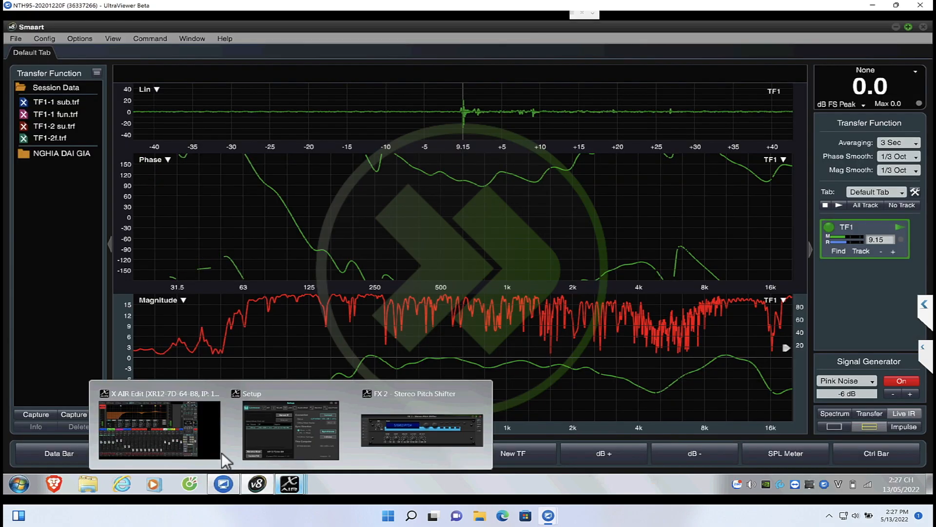
pyautogui.click(211, 440)
pyautogui.click(334, 224)
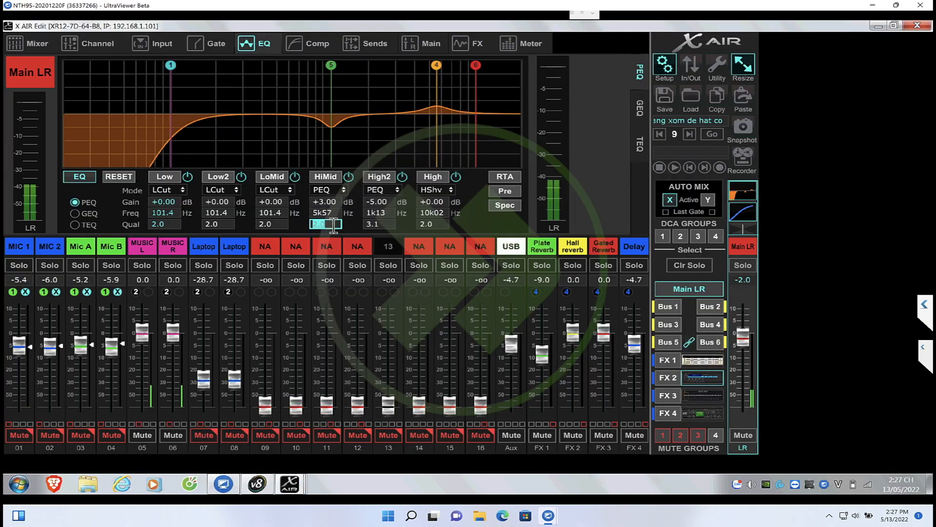
pyautogui.press('Return')
pyautogui.moveTo(257, 485)
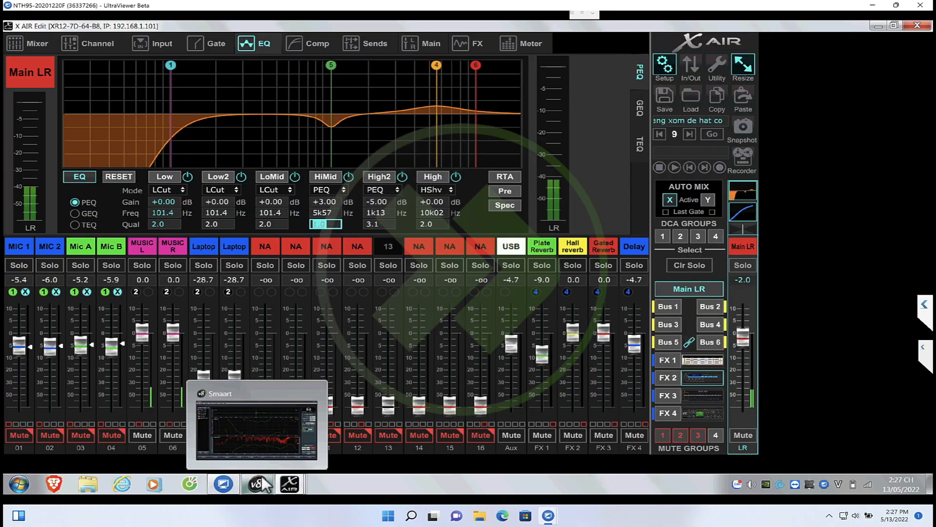
pyautogui.click(253, 441)
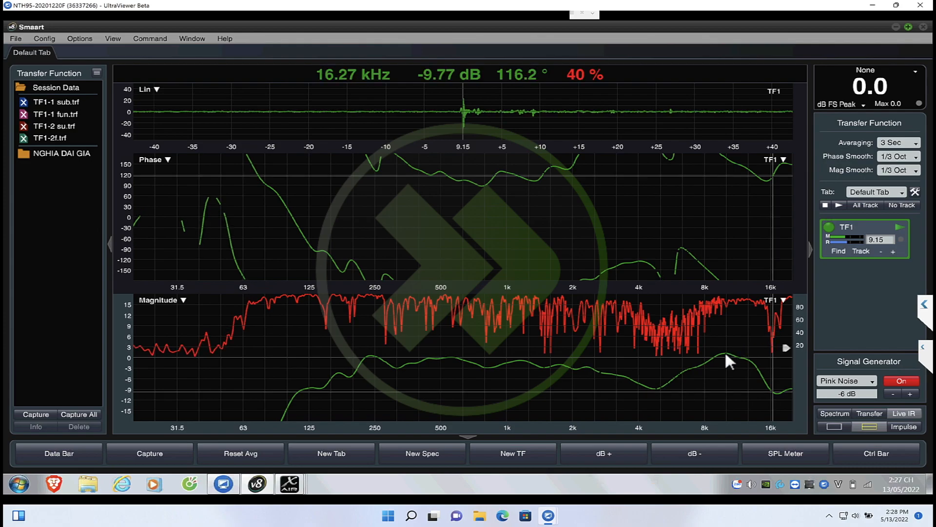
# Close the Setup and FX 2 Stereo Pitch Shifter windows and return to the X AIR Edit mixer window
pyautogui.moveTo(293, 485)
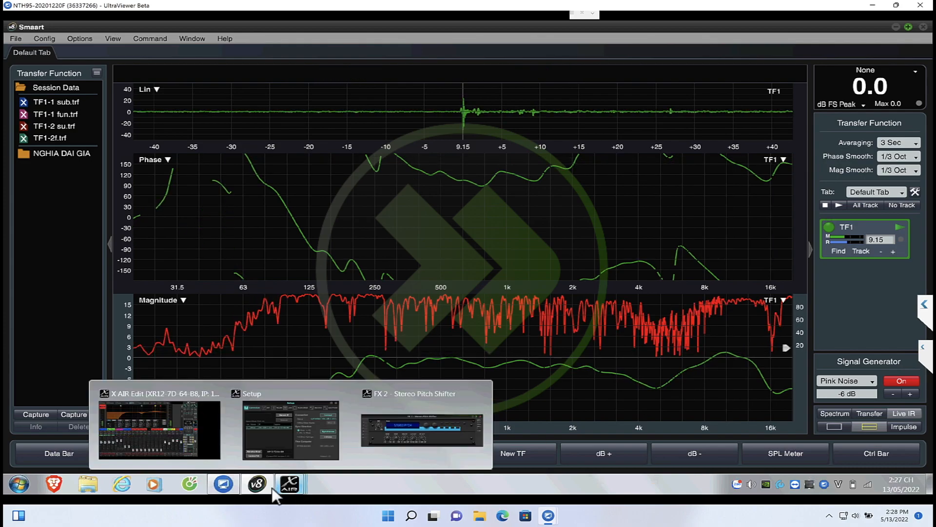
pyautogui.click(270, 447)
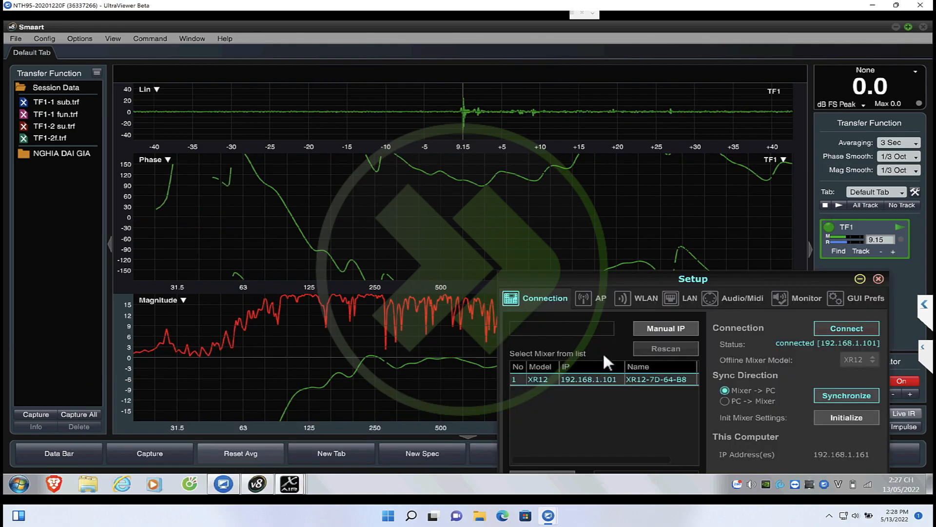
pyautogui.click(878, 279)
pyautogui.moveTo(295, 483)
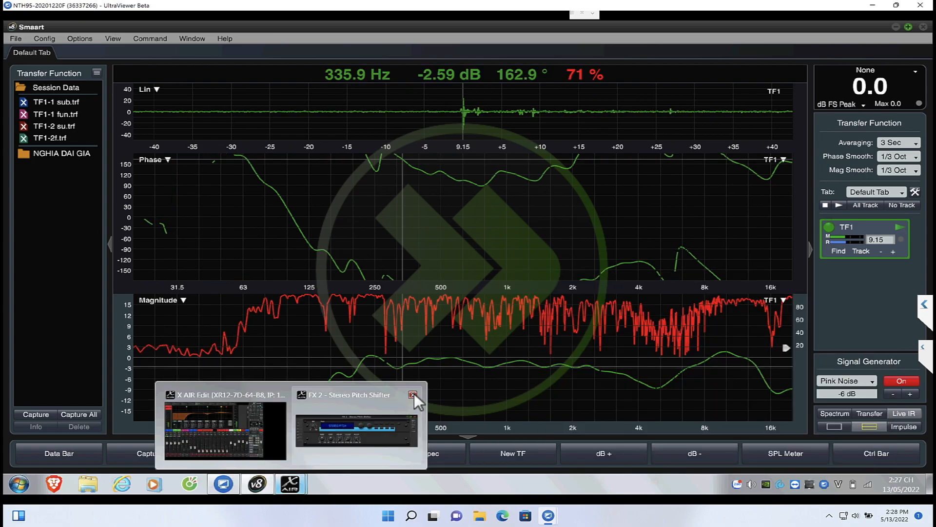
pyautogui.click(414, 393)
pyautogui.click(294, 483)
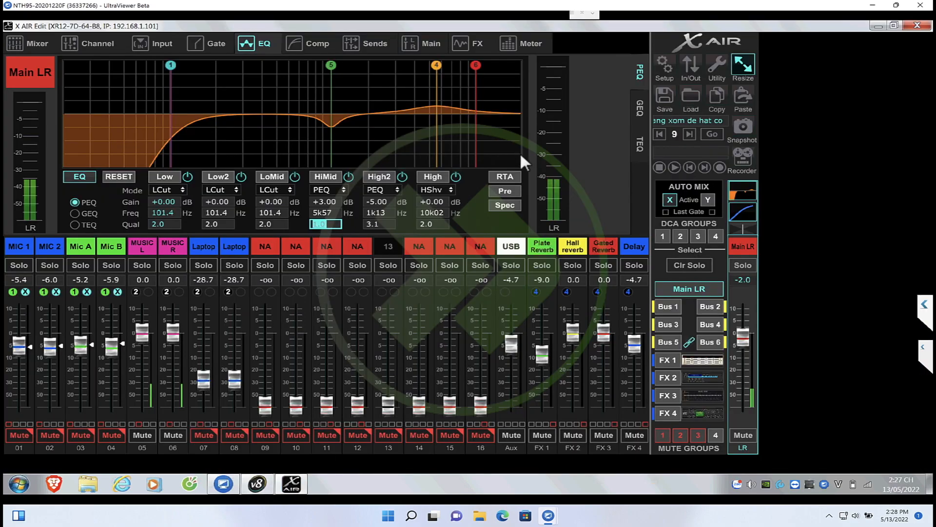
# Change the High band's mode to PEQ and set its frequency to 9k68 Hz
pyautogui.click(442, 189)
pyautogui.click(438, 218)
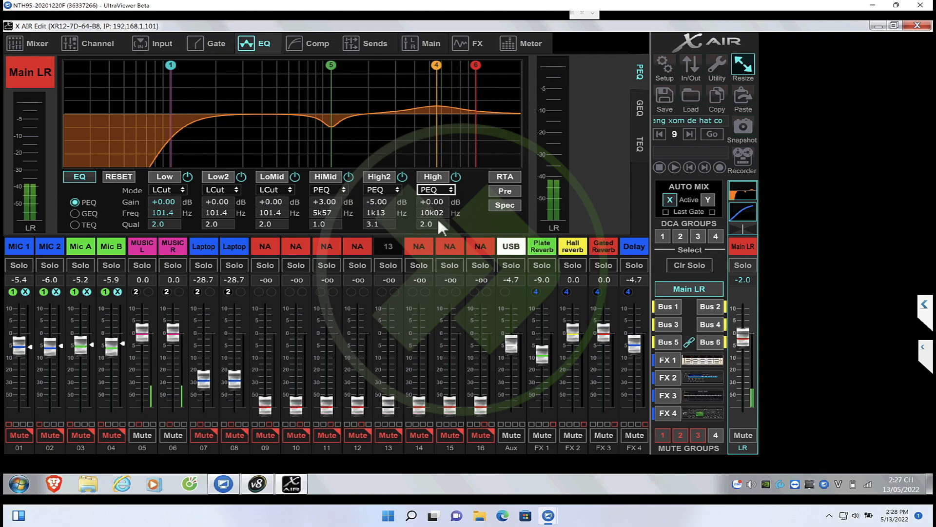
pyautogui.click(445, 217)
pyautogui.press('Return')
# Set the High band's gain to -4 dB
pyautogui.click(444, 202)
pyautogui.write('-')
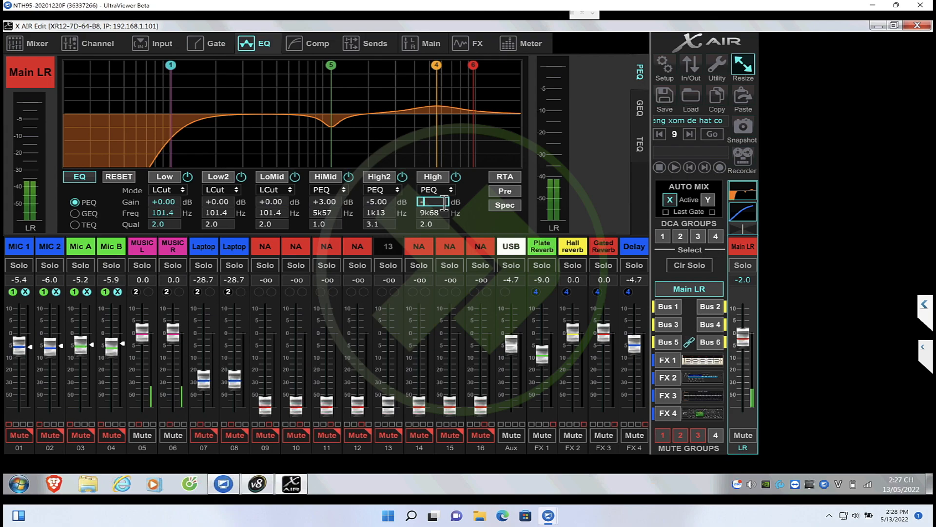
pyautogui.write('4')
pyautogui.press('Return')
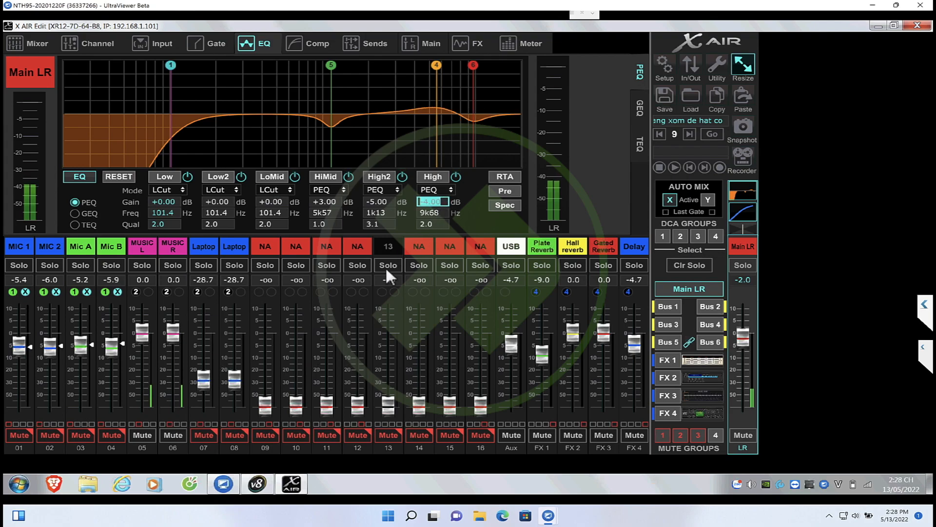
# Switch to Smaart and set the transfer function averaging to 1 Sec
pyautogui.moveTo(261, 485)
pyautogui.click(253, 446)
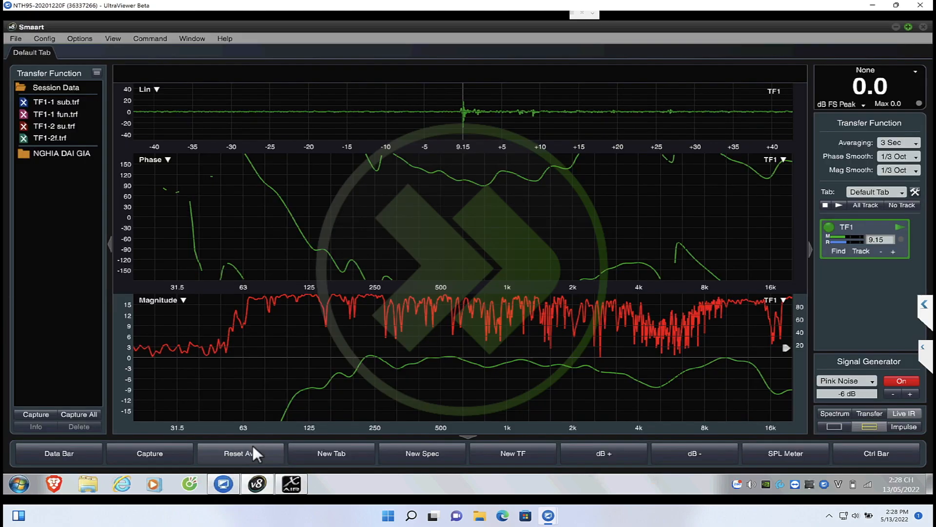
pyautogui.click(903, 141)
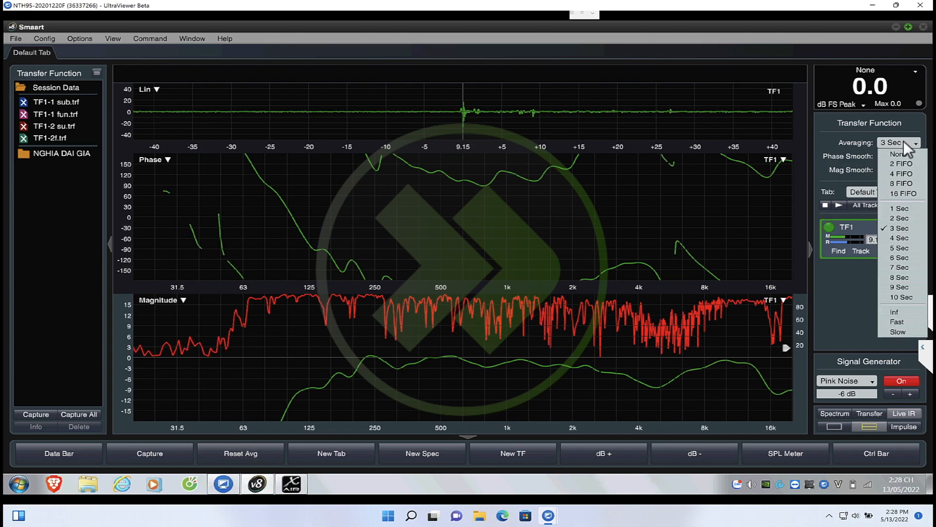
pyautogui.click(900, 206)
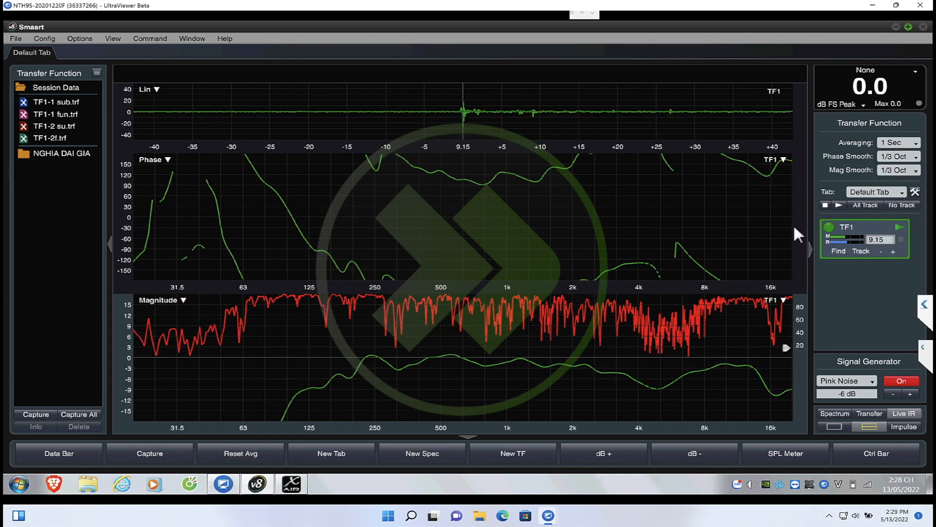
# Set the High band's gain to -5 dB in X AIR Edit and check the response in Smaart
pyautogui.moveTo(286, 484)
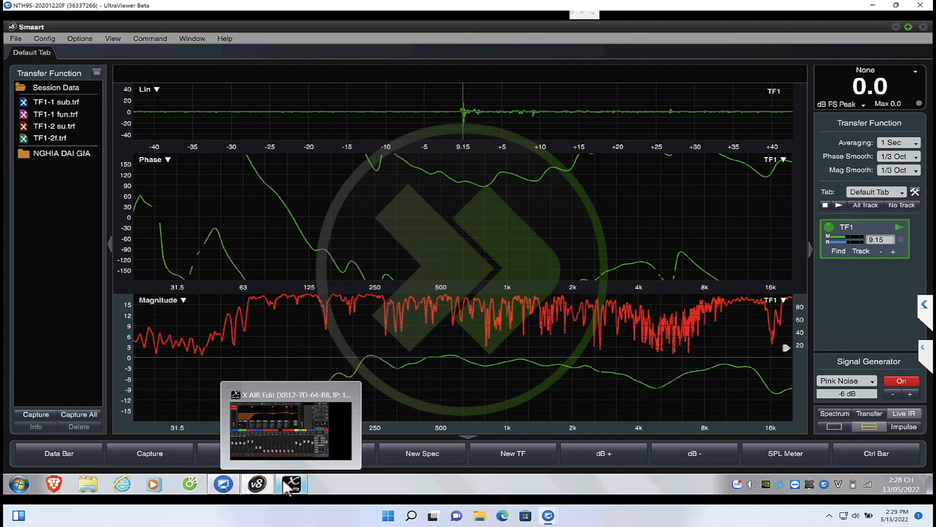
pyautogui.click(292, 440)
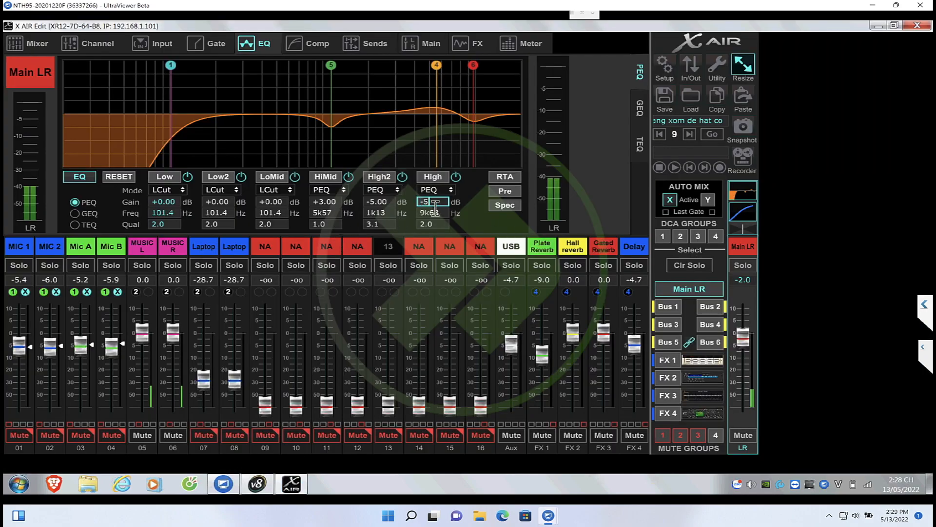
pyautogui.moveTo(247, 481)
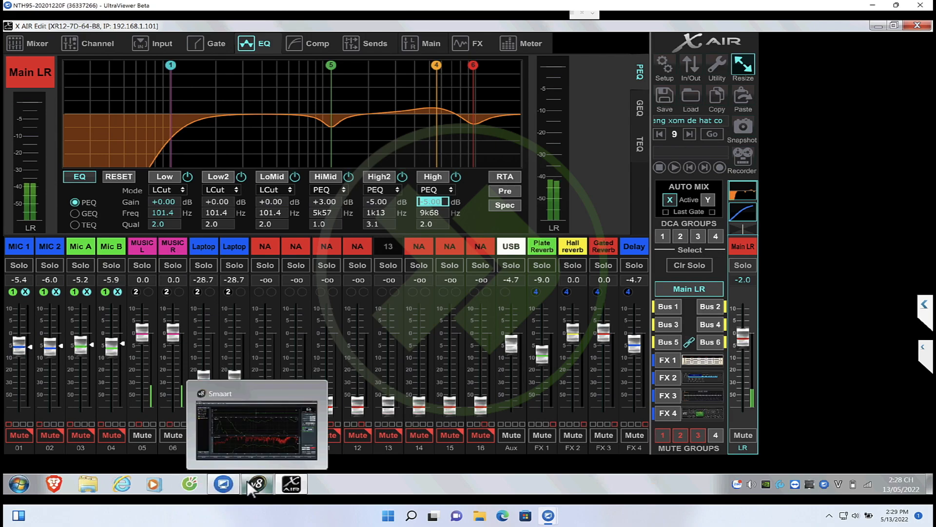
pyautogui.click(254, 446)
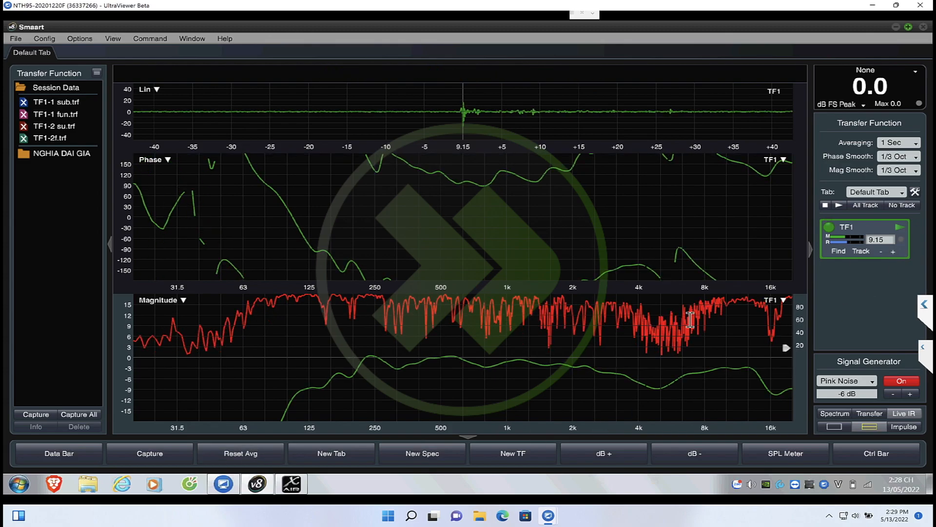
# Capture the current transfer function trace under the name Full
pyautogui.press('space')
pyautogui.write('Full')
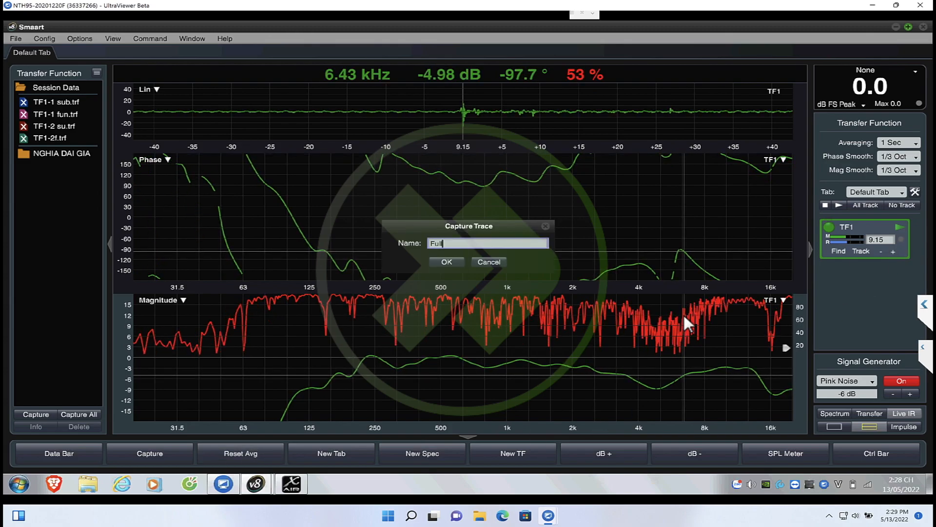
pyautogui.press('Return')
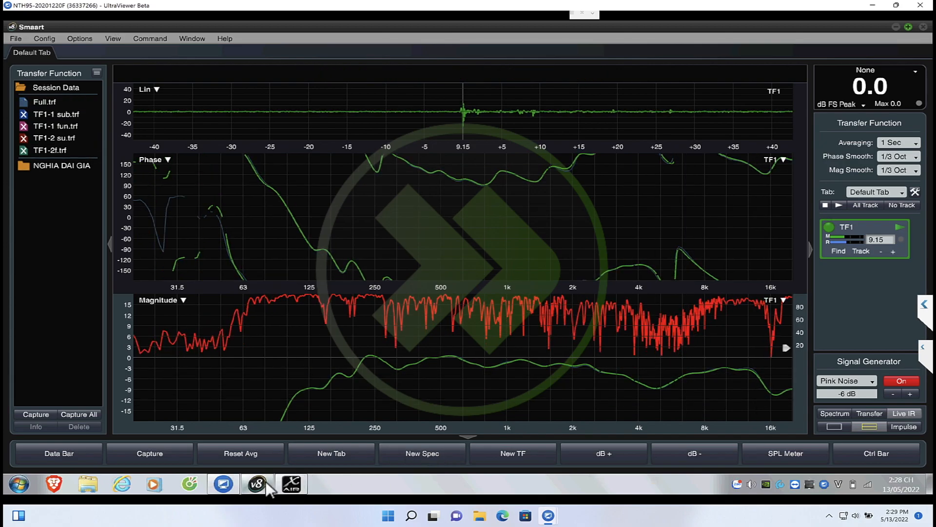
# Switch to X AIR Edit and set the Main LR Low and Low2 bands' frequencies to 79.6 Hz
pyautogui.click(294, 436)
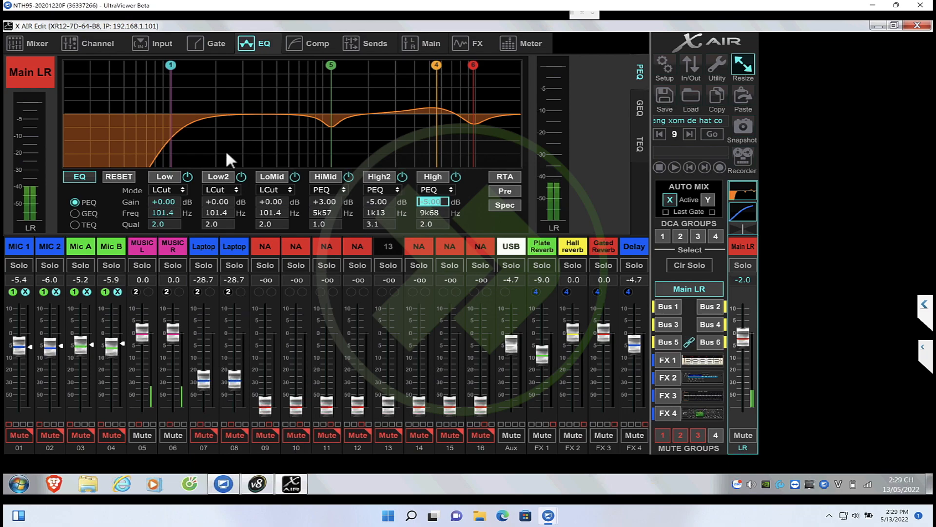
pyautogui.click(181, 214)
pyautogui.write('79.6')
pyautogui.press('Return')
pyautogui.click(236, 215)
pyautogui.write('80')
pyautogui.press('Return')
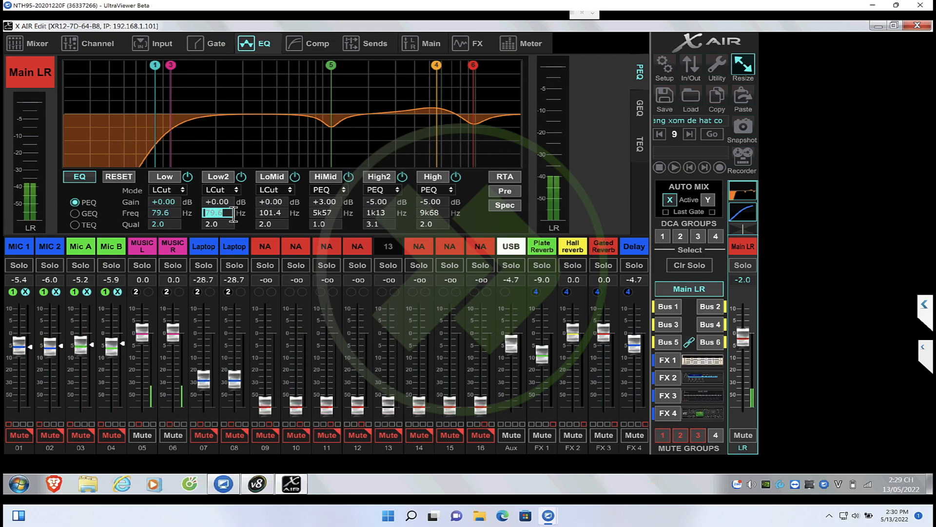
# Set the LoMid band's frequency to 79.6 Hz and change its mode to PEQ
pyautogui.click(277, 225)
pyautogui.click(280, 215)
pyautogui.write('80')
pyautogui.press('Return')
pyautogui.click(275, 192)
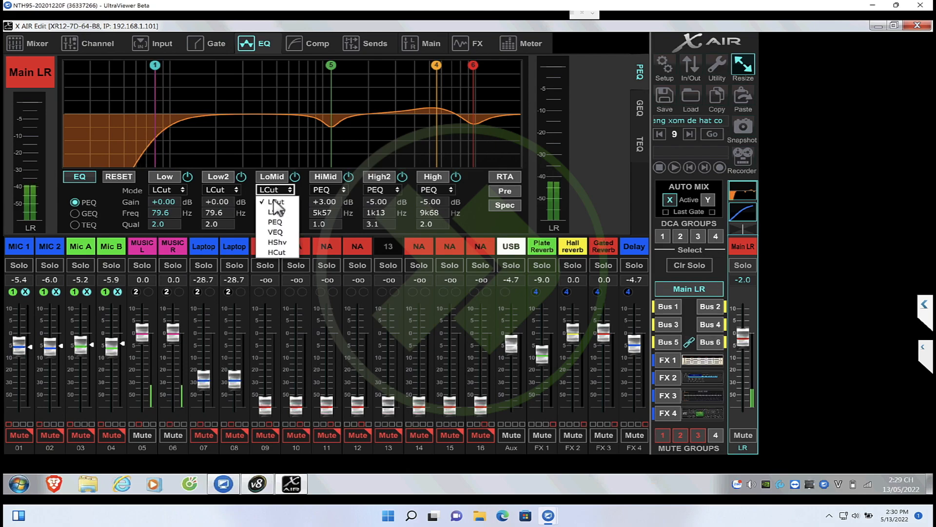
pyautogui.click(274, 220)
pyautogui.click(281, 202)
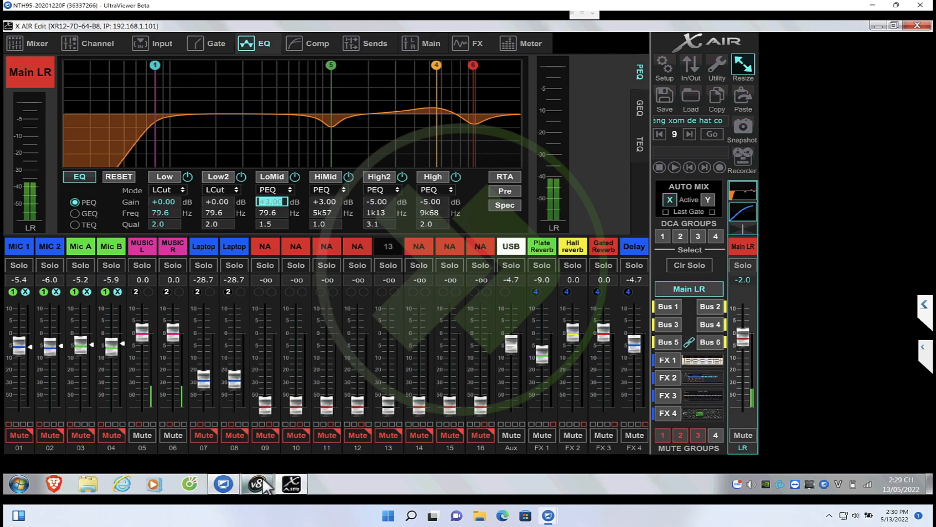
# Switch to Smaart, hide the Full trace and capture the current response under the default name TF1-1
pyautogui.moveTo(262, 478)
pyautogui.click(262, 437)
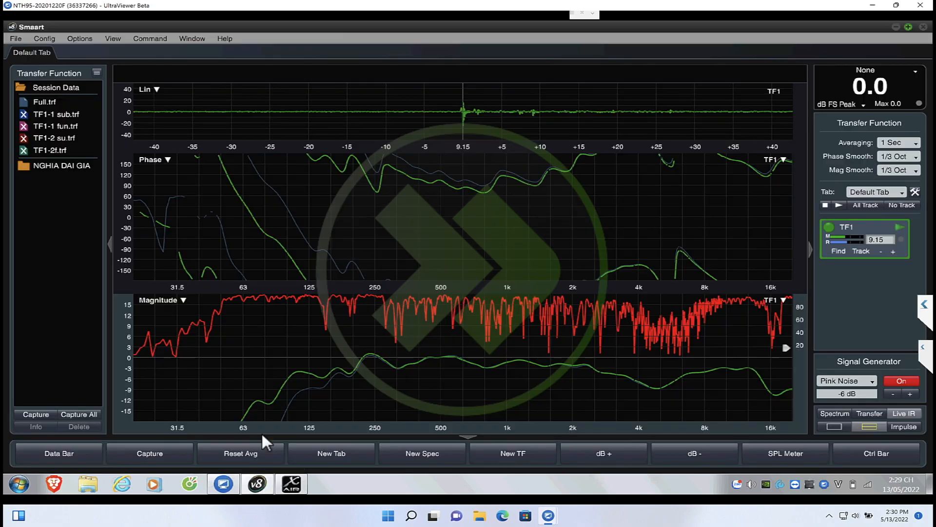
pyautogui.click(25, 103)
pyautogui.press('space')
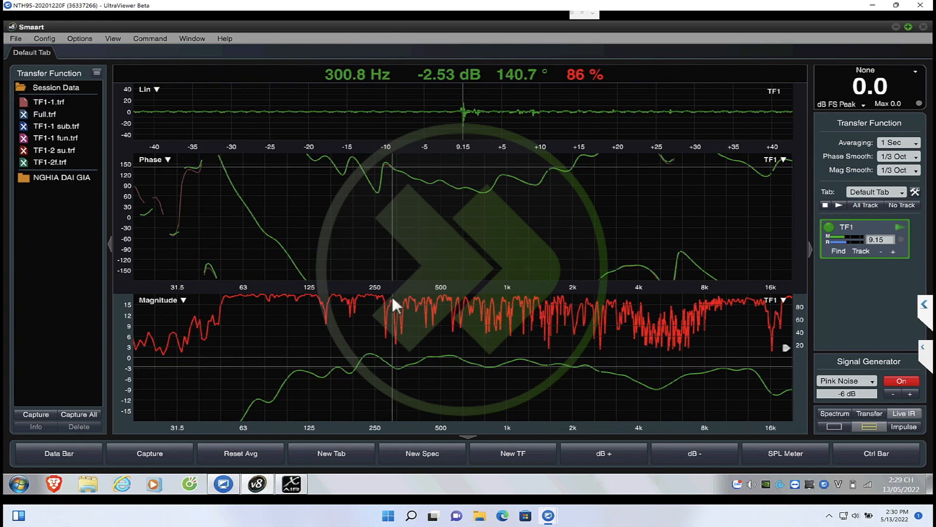
# Switch to X AIR Edit, select Bus 1 and change its HiMid band's mode to PEQ
pyautogui.click(286, 493)
pyautogui.click(668, 306)
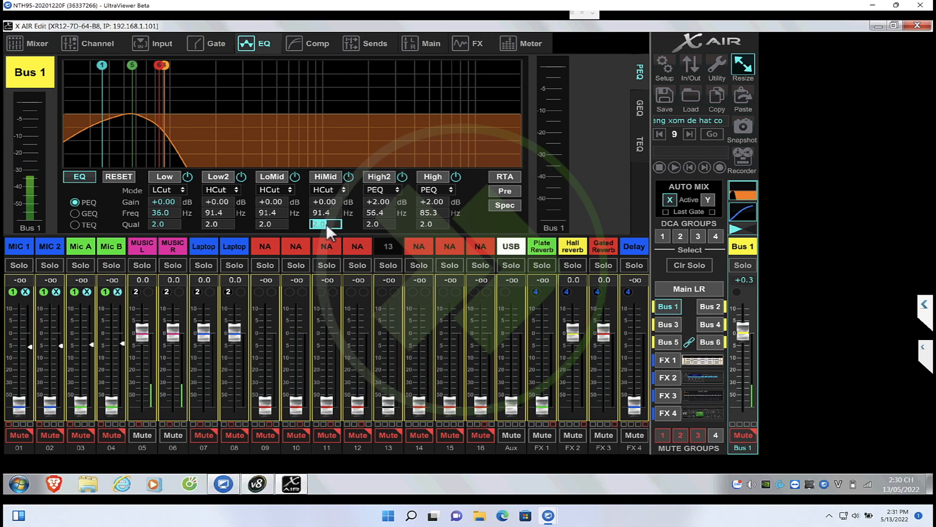
pyautogui.click(336, 190)
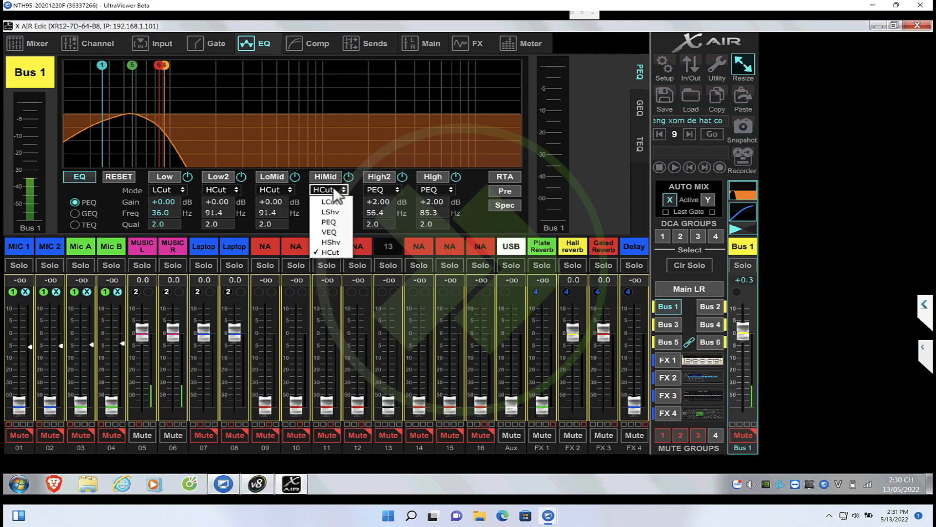
pyautogui.click(330, 222)
pyautogui.click(338, 204)
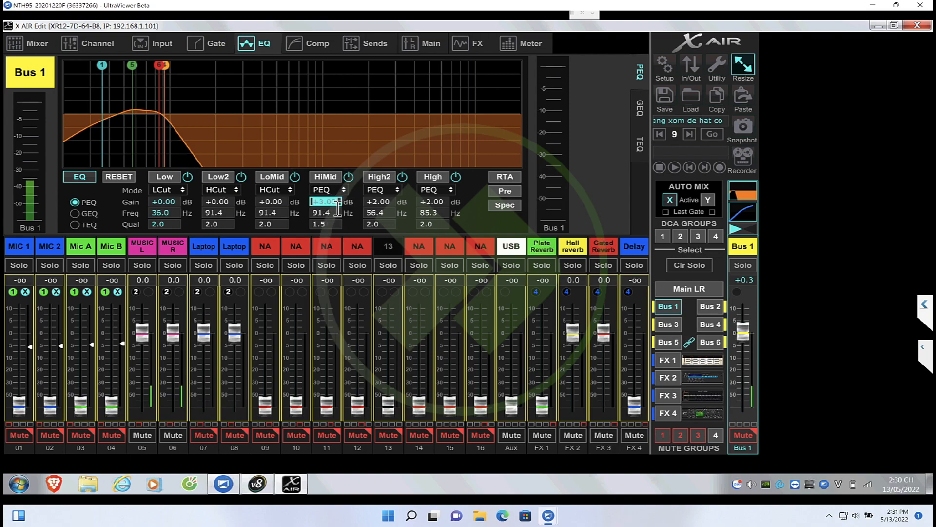
# Set the gains of Bus 1's High2 and High bands to 0 dB
pyautogui.click(392, 204)
pyautogui.write('0')
pyautogui.press('Return')
pyautogui.click(430, 203)
pyautogui.press('Return')
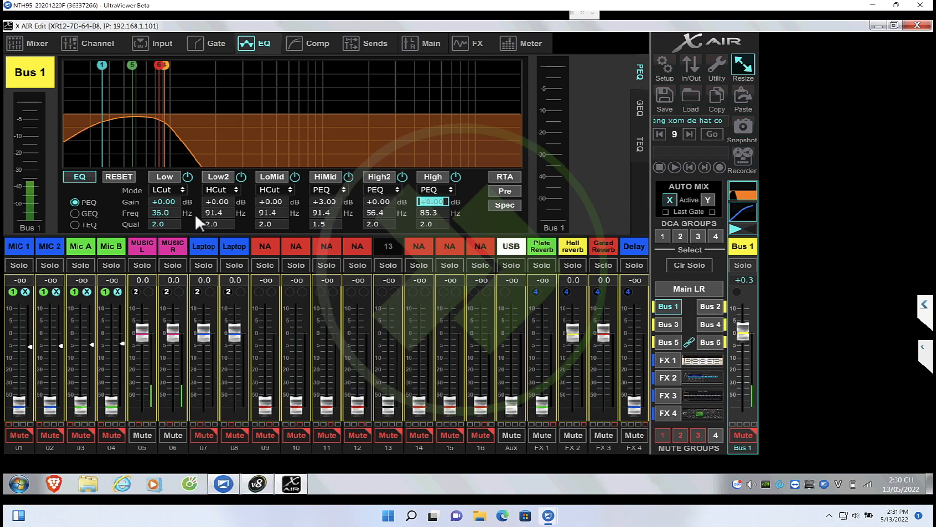
# Unmute Bus 1 in X AIR Edit and check its response in Smaart
pyautogui.click(257, 484)
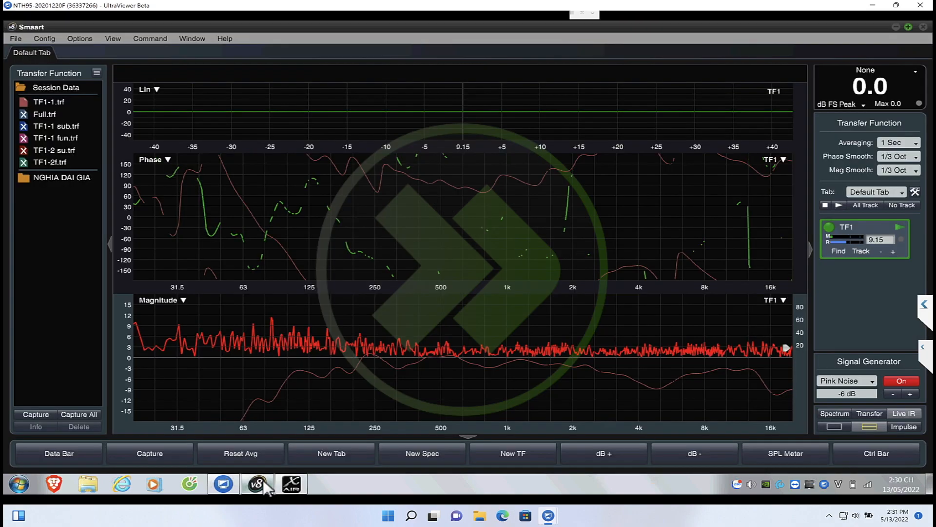
pyautogui.click(291, 484)
pyautogui.click(742, 435)
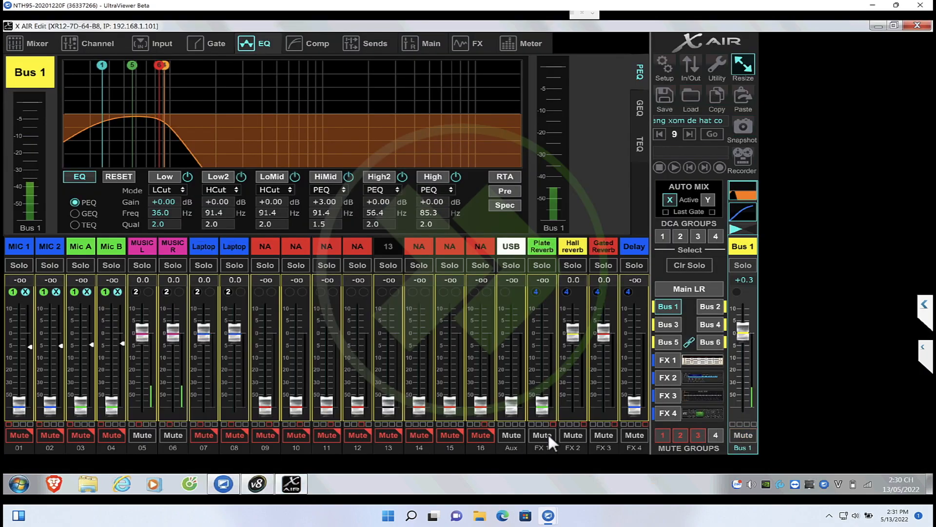
pyautogui.click(257, 484)
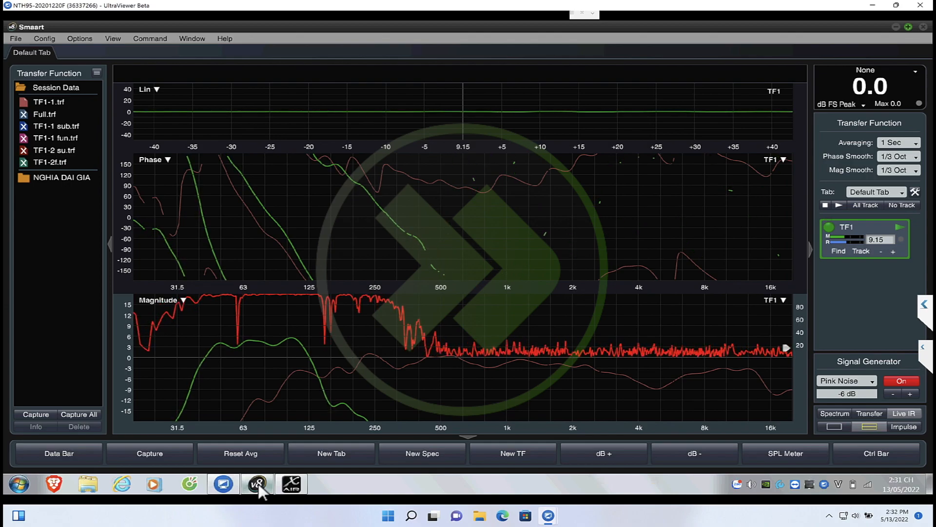
# Capture the subwoofer's response as a trace named Sub and hide the TF1-1 trace
pyautogui.press('space')
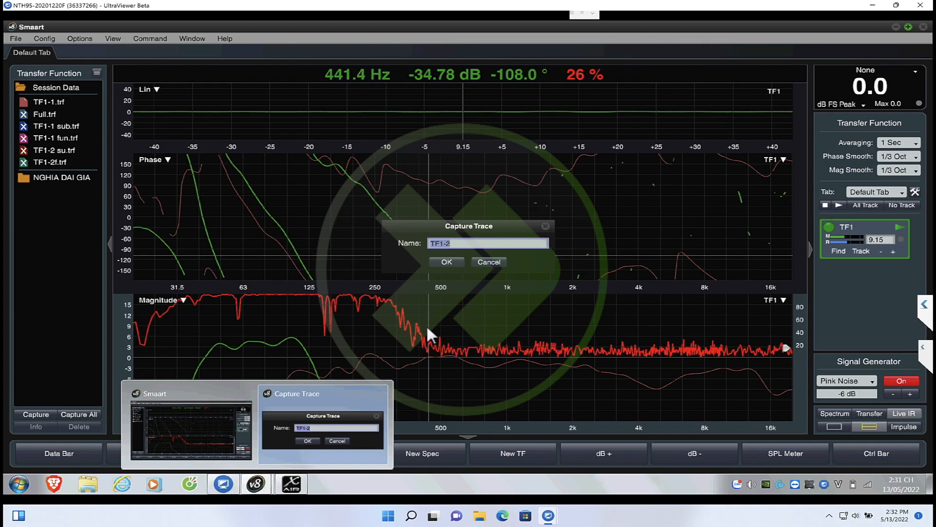
pyautogui.press('super+t')
pyautogui.press('Return')
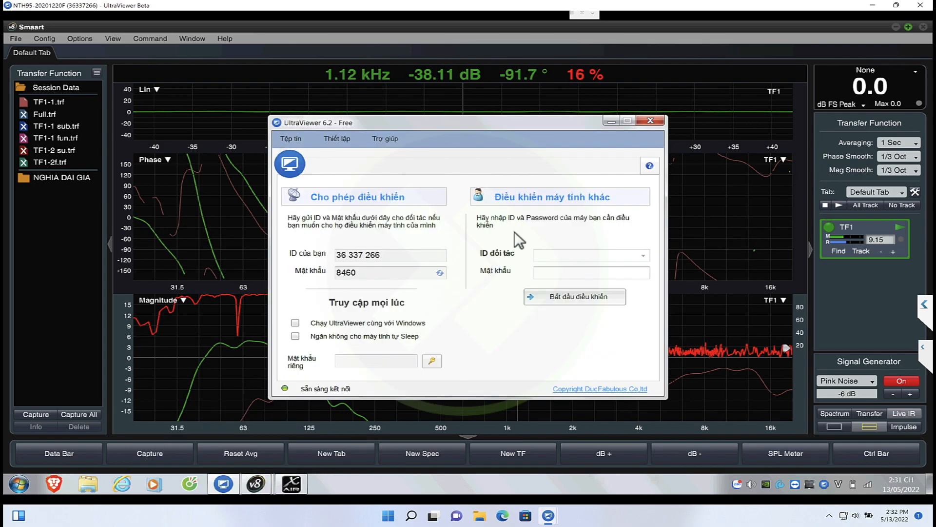
pyautogui.click(611, 120)
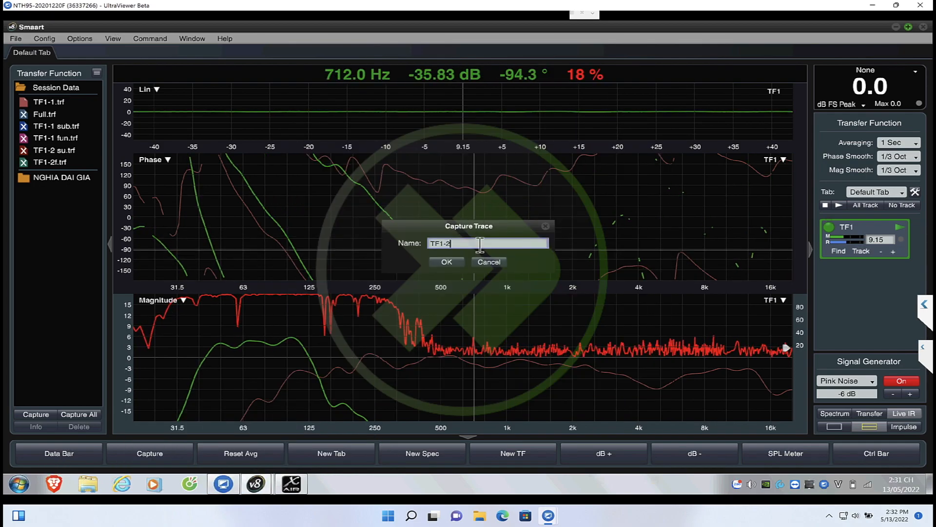
pyautogui.write('Su')
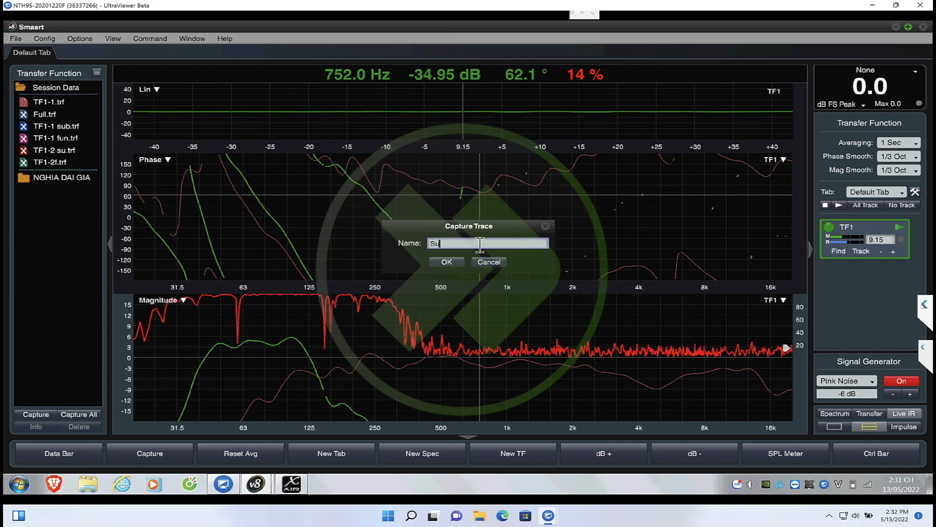
pyautogui.write('b')
pyautogui.press('Return')
pyautogui.click(22, 114)
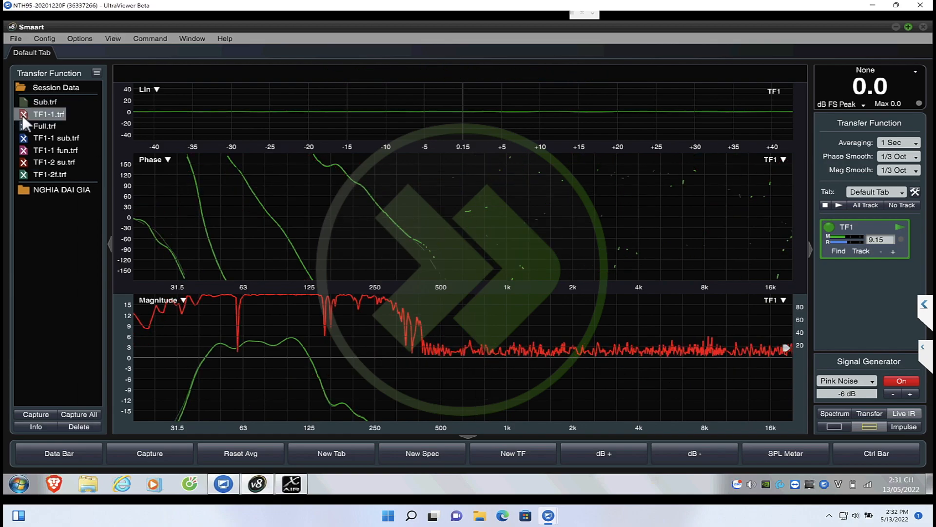
# Switch to X AIR Edit and show the EQ of the Main LR output
pyautogui.moveTo(291, 484)
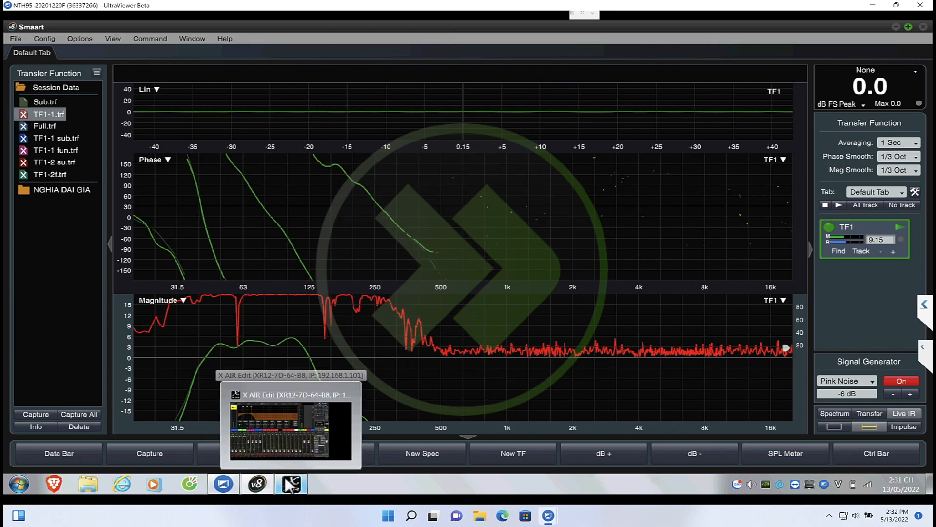
pyautogui.click(295, 437)
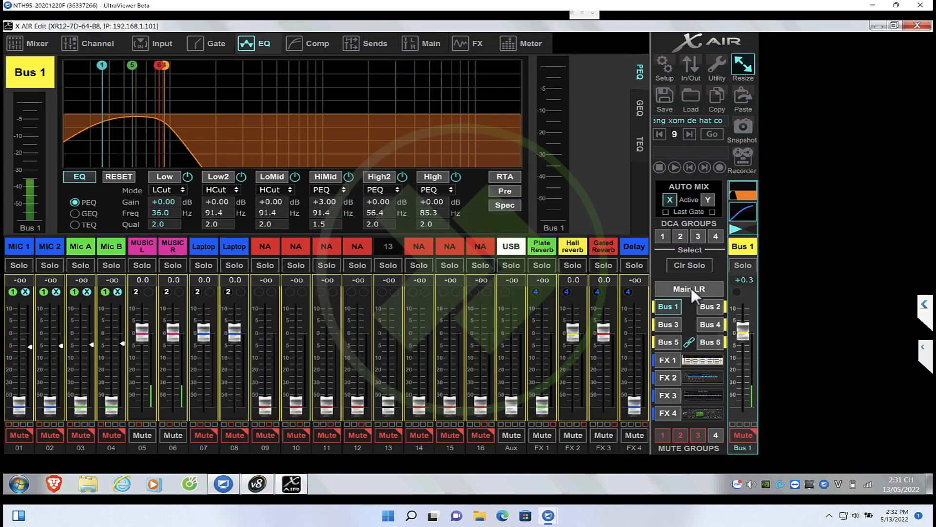
pyautogui.click(692, 288)
# Set the Low, Low2 and LoMid bands' frequencies to 85.3 Hz and check the response in Smaart
pyautogui.doubleClick(174, 214)
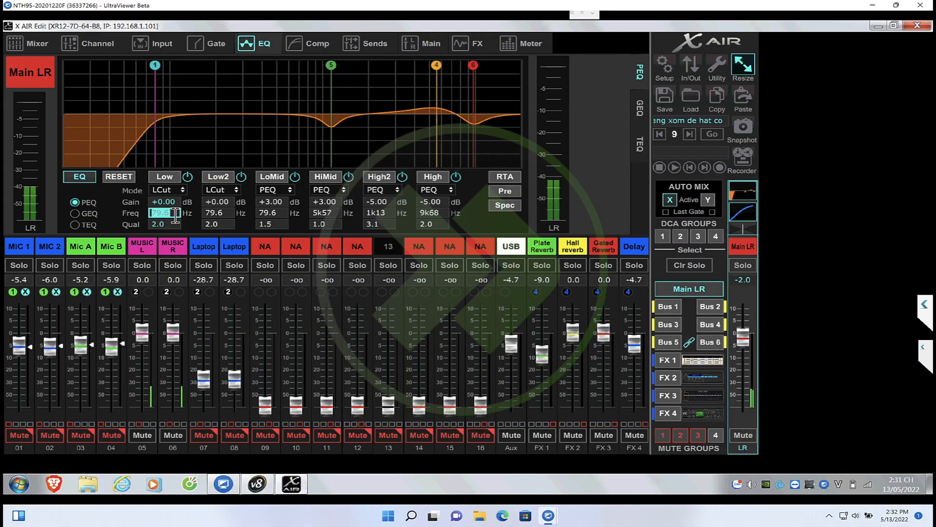
pyautogui.write('85')
pyautogui.press('Return')
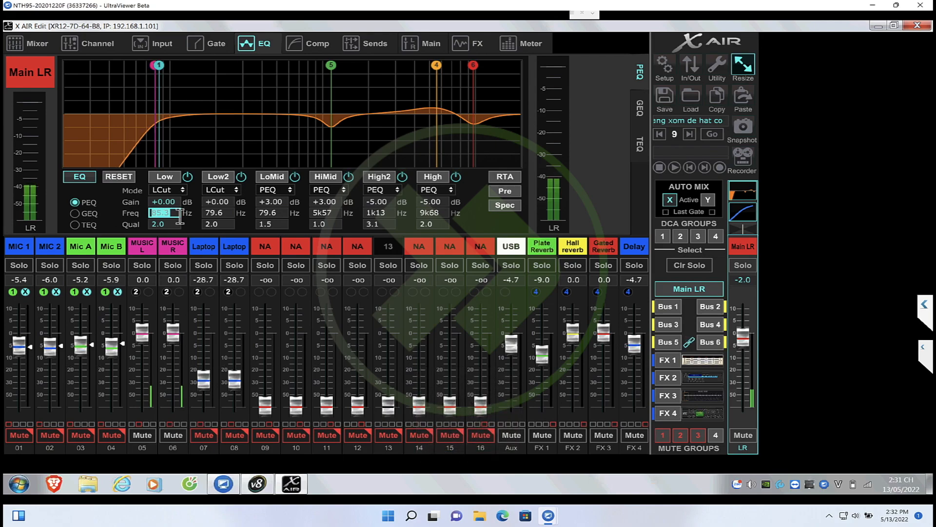
pyautogui.doubleClick(215, 214)
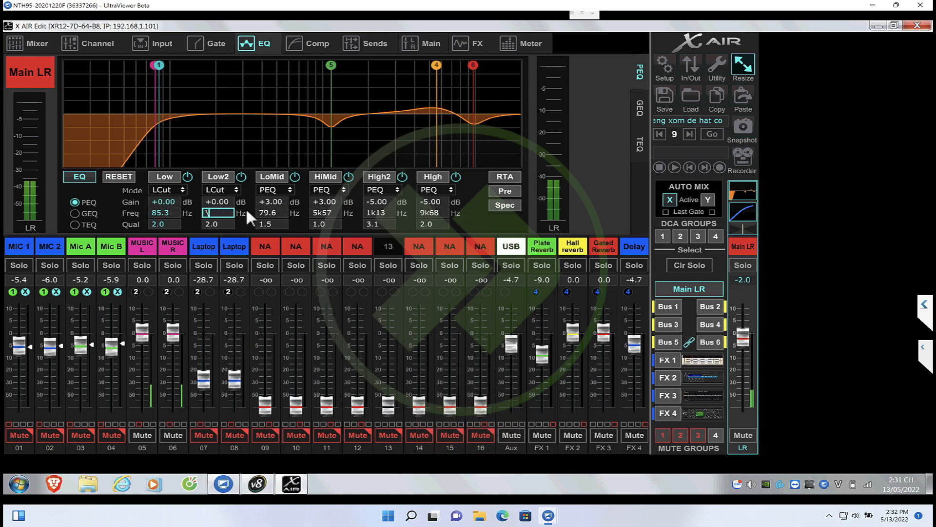
pyautogui.write('85.3')
pyautogui.doubleClick(274, 213)
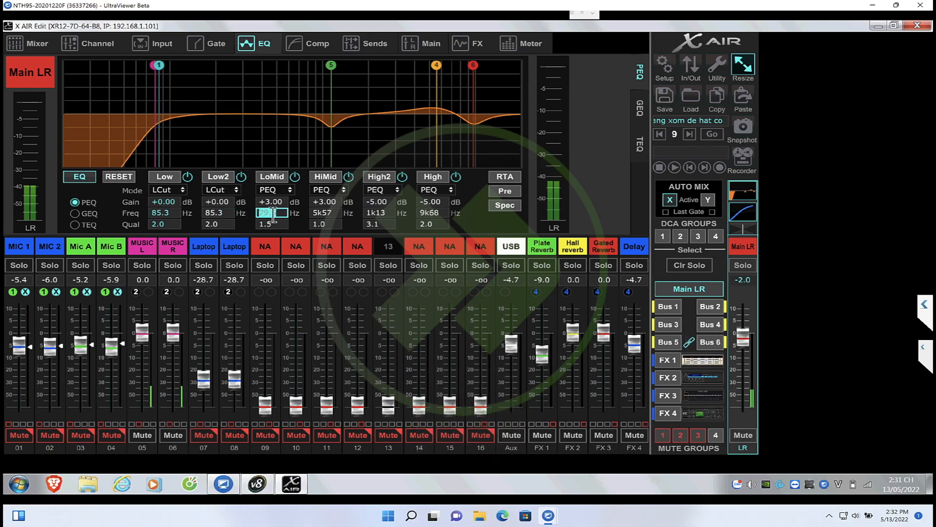
pyautogui.press('Return')
pyautogui.click(257, 484)
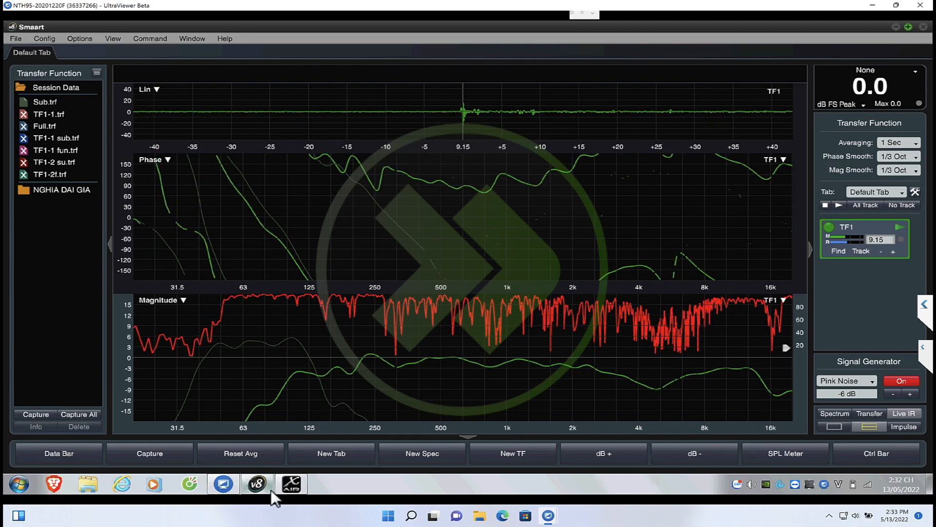
# Raise the Low, Low2 and LoMid bands' frequencies to 91.4 Hz in X AIR Edit and check the response in Smaart
pyautogui.moveTo(284, 484)
pyautogui.click(286, 457)
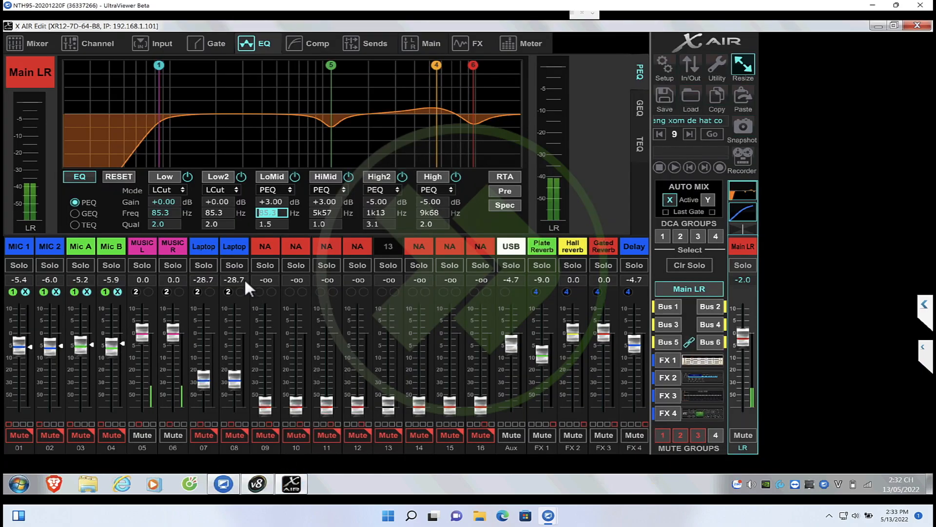
pyautogui.click(228, 214)
pyautogui.write('90')
pyautogui.press('Return')
pyautogui.click(176, 215)
pyautogui.write('90')
pyautogui.press('Return')
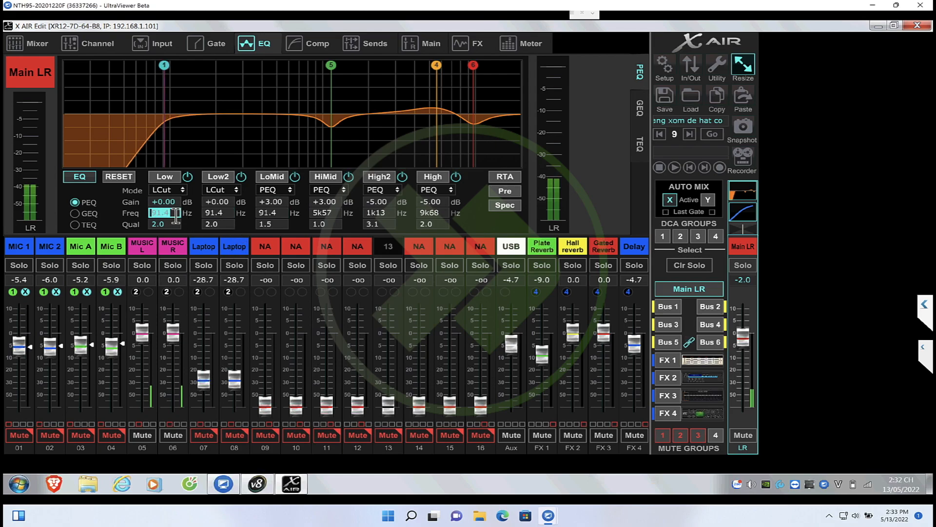
pyautogui.click(255, 485)
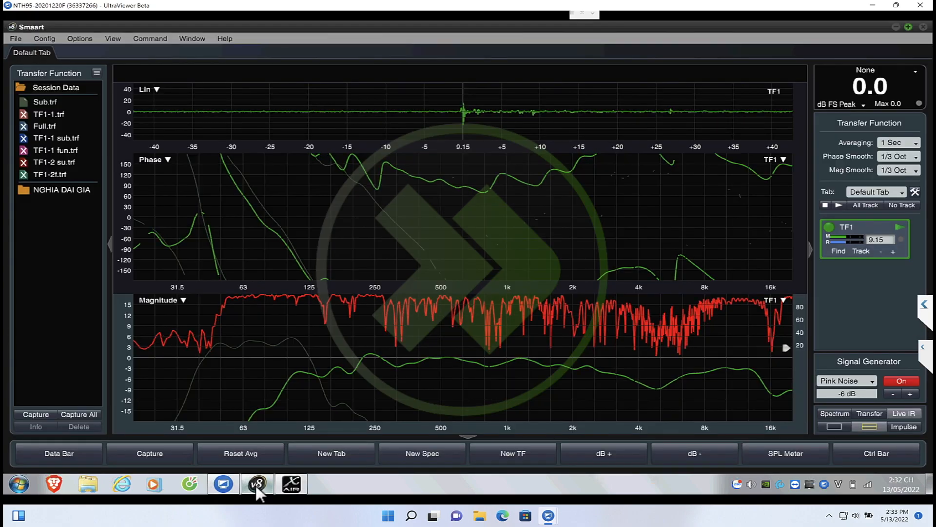
# Set the Low, Low2 and LoMid bands' frequencies to 94.6 Hz in X AIR Edit and compare the response in Smaart
pyautogui.click(294, 490)
pyautogui.write('94.6')
pyautogui.click(230, 215)
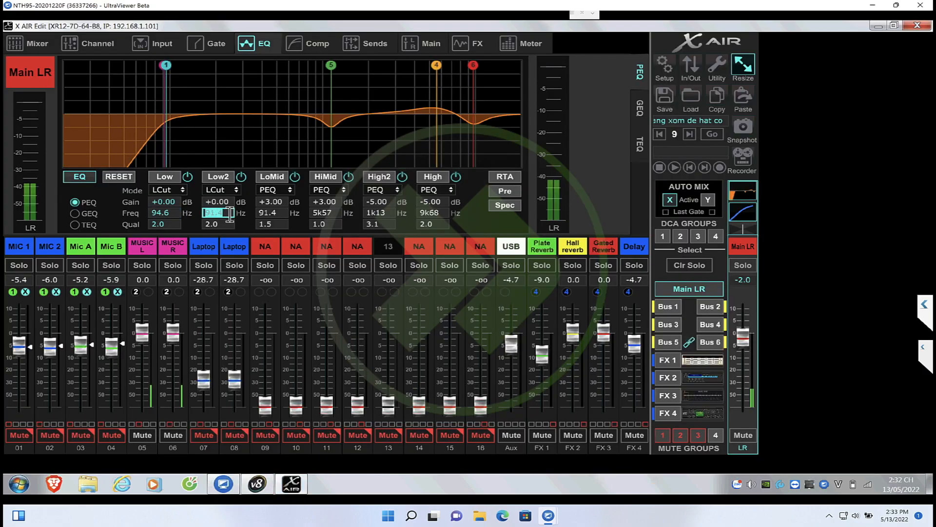
pyautogui.click(267, 215)
pyautogui.write('94.6')
pyautogui.press('Return')
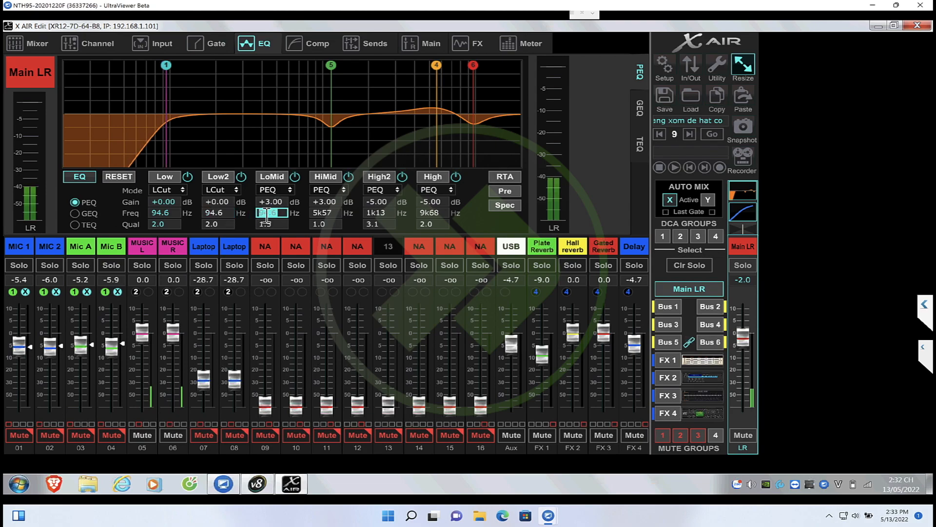
pyautogui.moveTo(260, 477)
pyautogui.click(253, 448)
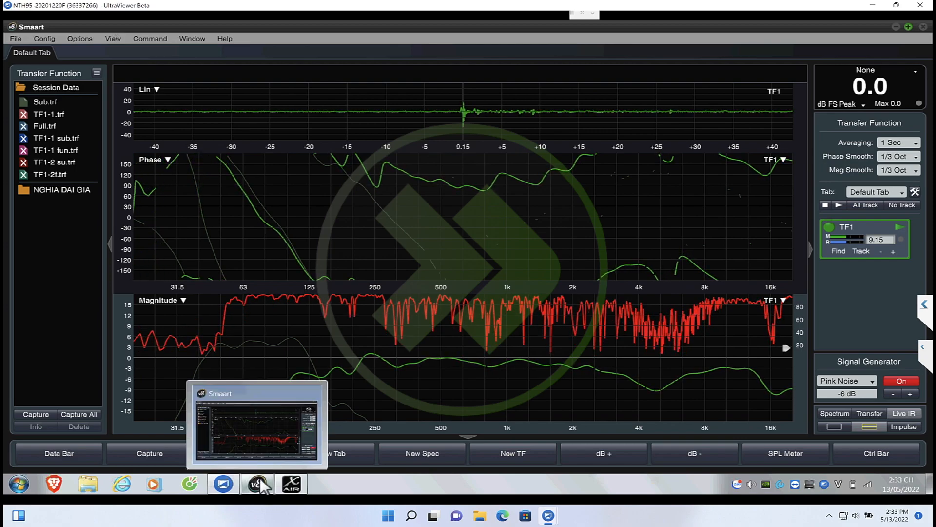
# Return to X AIR Edit and set the LoMid, Low2 and Low bands' frequencies to 79.6 Hz
pyautogui.click(291, 483)
pyautogui.write('79.6')
pyautogui.click(228, 215)
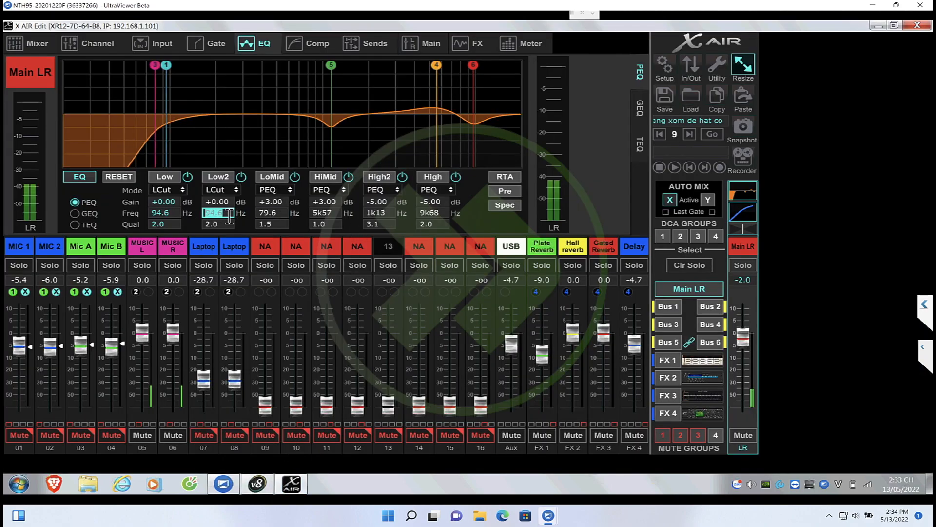
pyautogui.click(175, 215)
pyautogui.write('80')
pyautogui.press('Return')
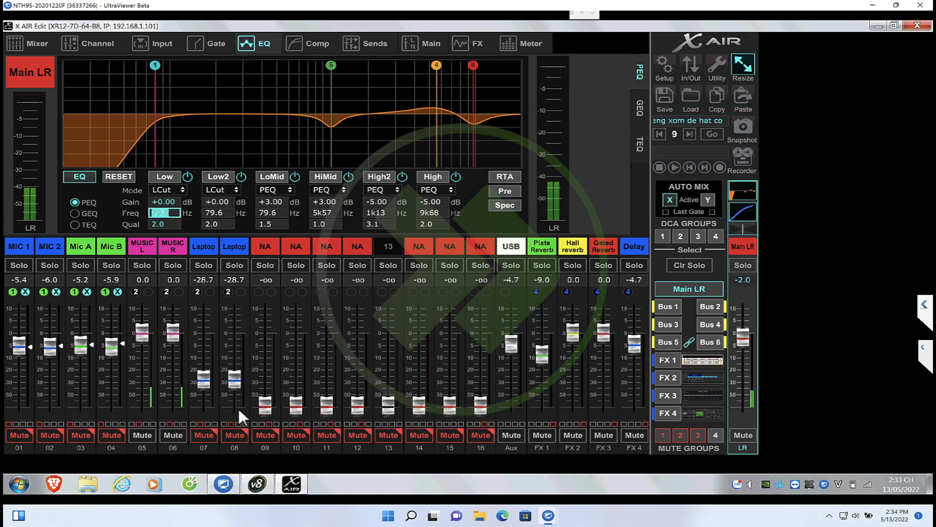
# Switch to Smaart and hide the stored Sub and TF1-1 traces
pyautogui.click(257, 484)
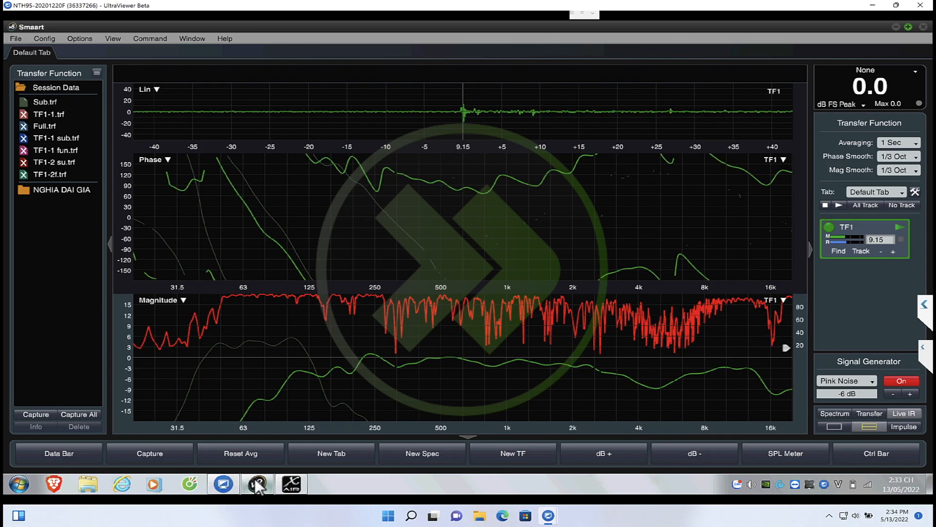
pyautogui.click(23, 109)
pyautogui.click(24, 102)
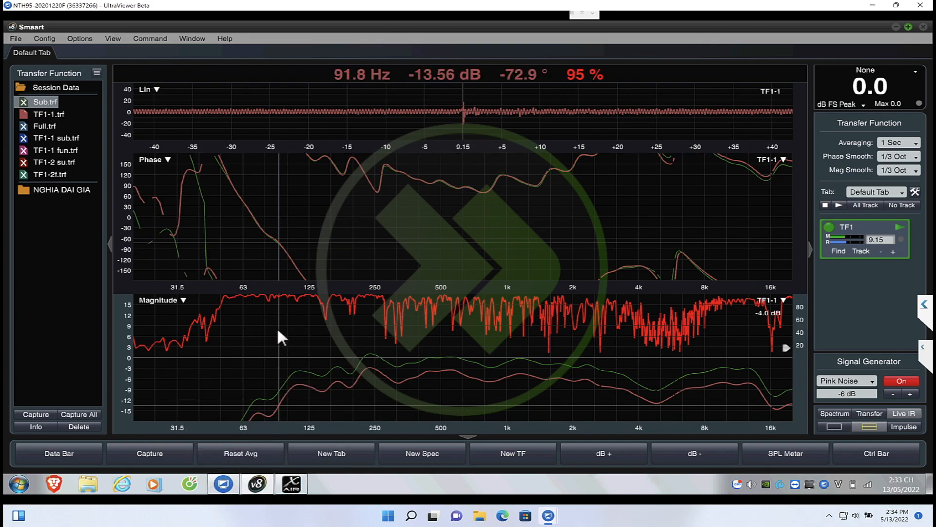
pyautogui.click(25, 116)
# Capture the live transfer function trace as Full1
pyautogui.press('space')
pyautogui.write('Full1')
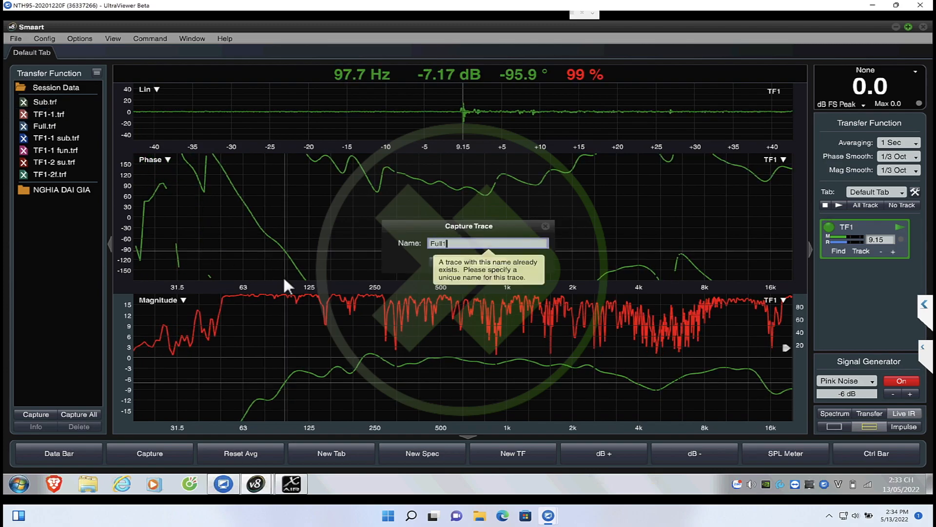
pyautogui.press('Return')
# Return to X AIR Edit and mute the Main LR output
pyautogui.moveTo(290, 480)
pyautogui.click(292, 447)
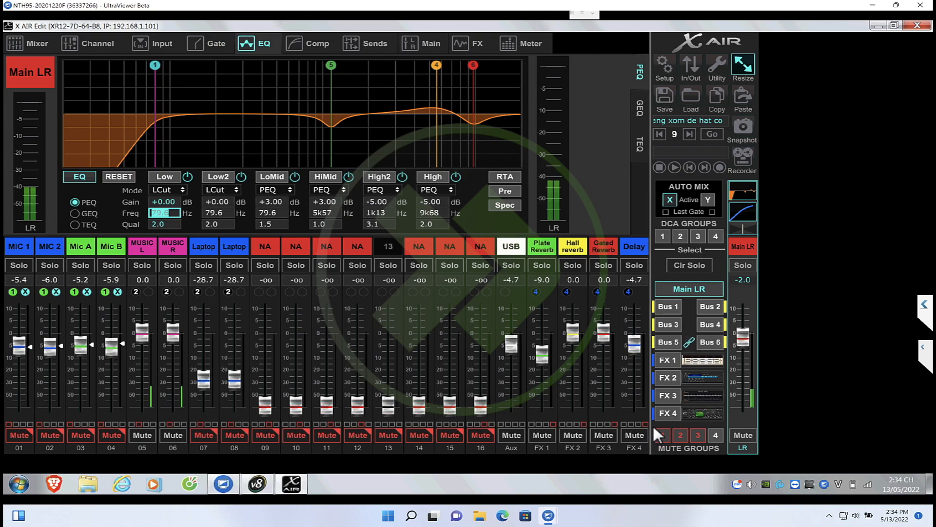
pyautogui.click(742, 435)
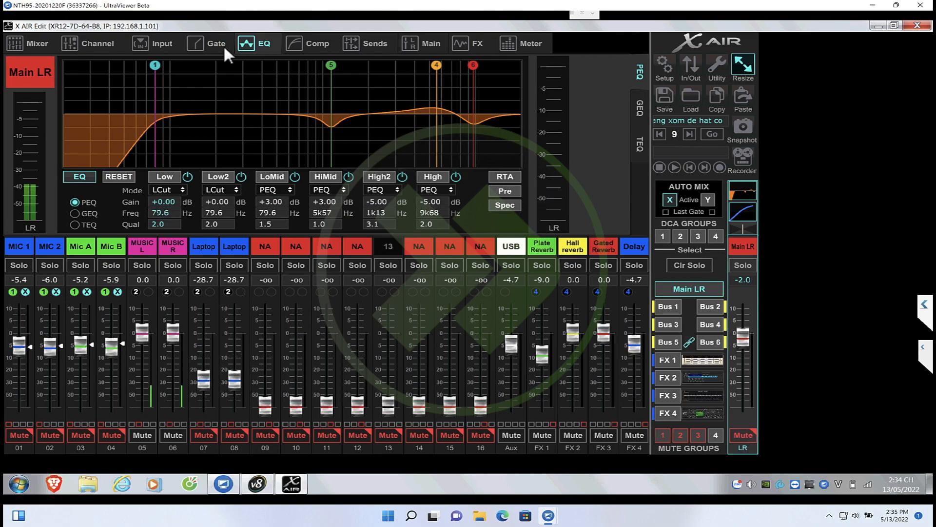
# Assign the FX 2 Stereo Pitch Shifter to Bus 1 and enable its insert
pyautogui.click(467, 47)
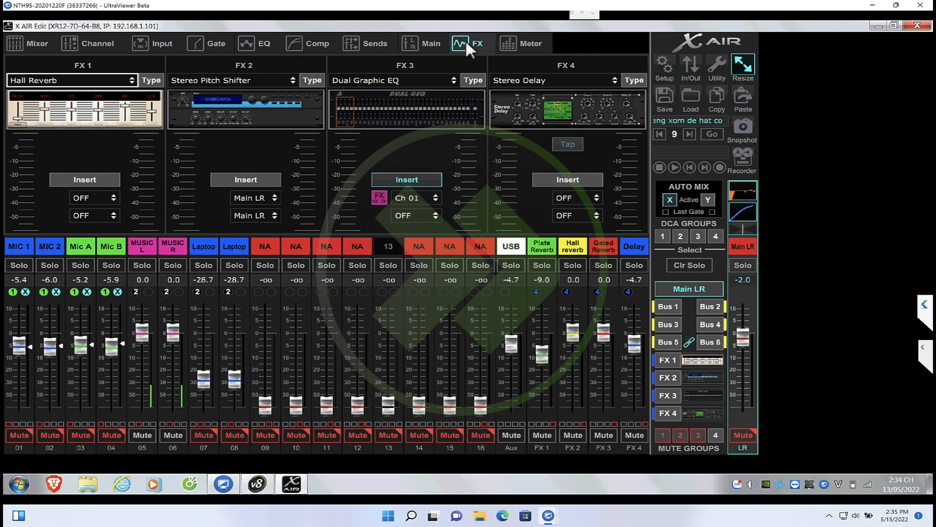
pyautogui.click(262, 196)
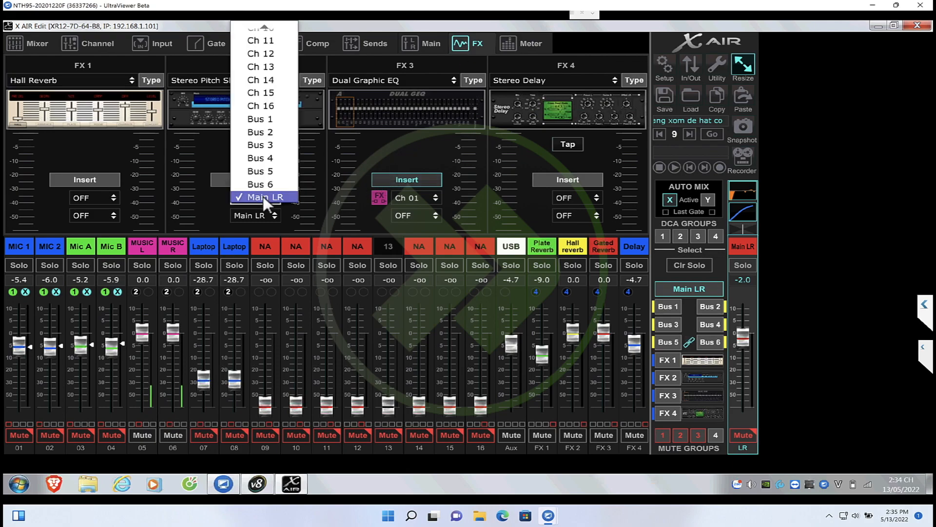
pyautogui.click(265, 120)
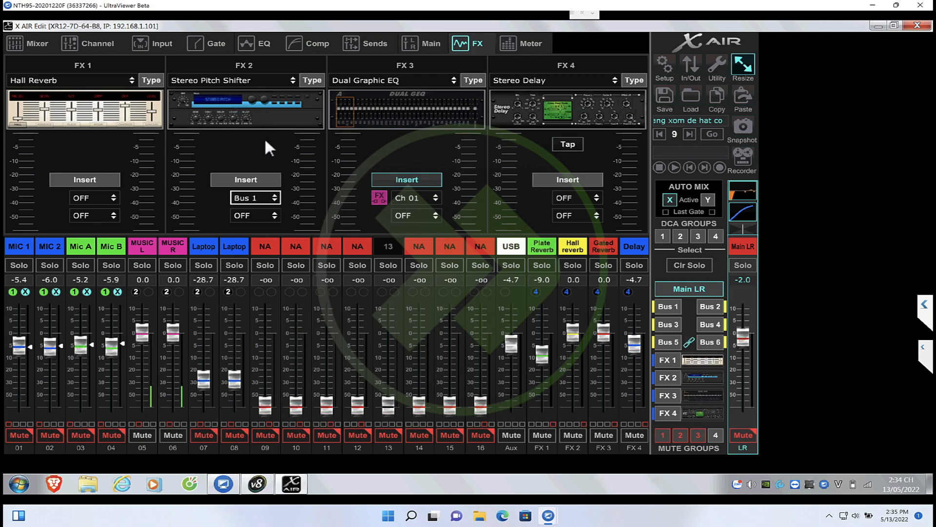
pyautogui.click(252, 178)
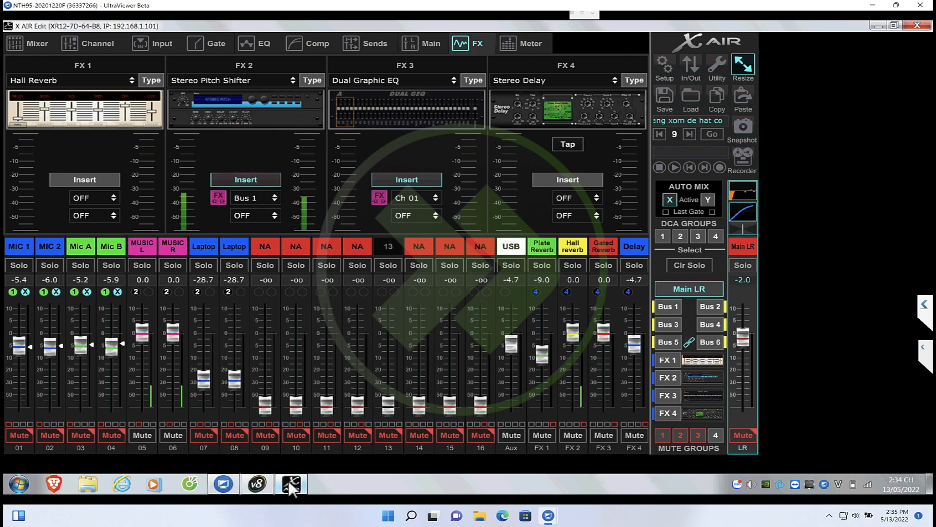
# Check the live trace in Smaart, unmute Bus 1 in X AIR Edit and view the subwoofer response in Smaart
pyautogui.click(256, 484)
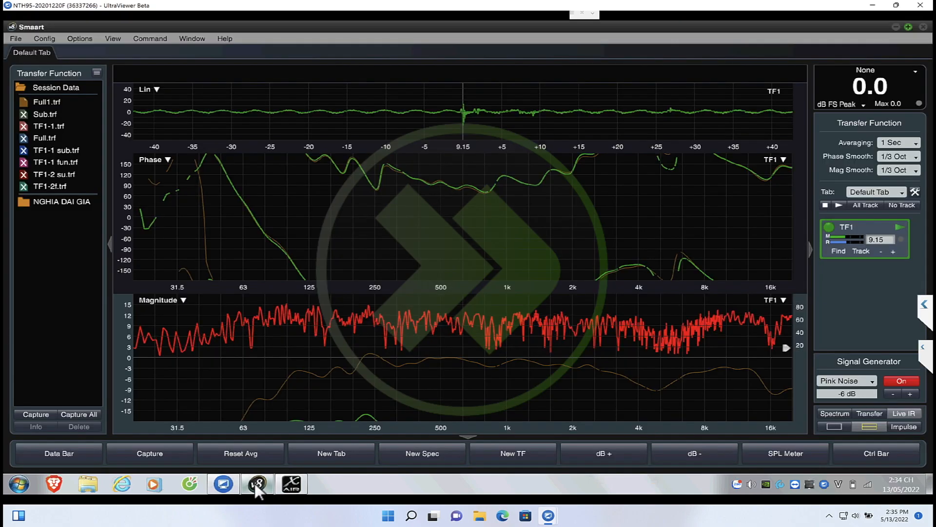
pyautogui.click(290, 483)
pyautogui.click(667, 306)
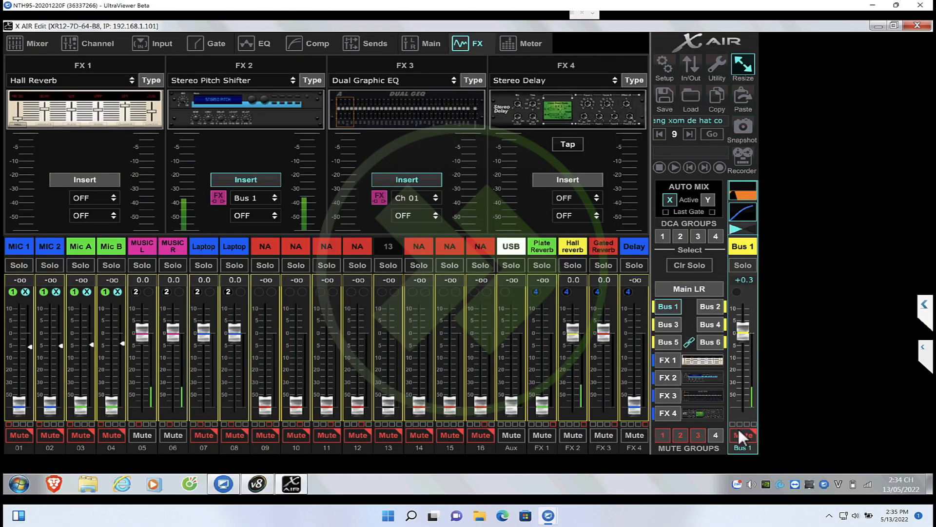
pyautogui.click(260, 481)
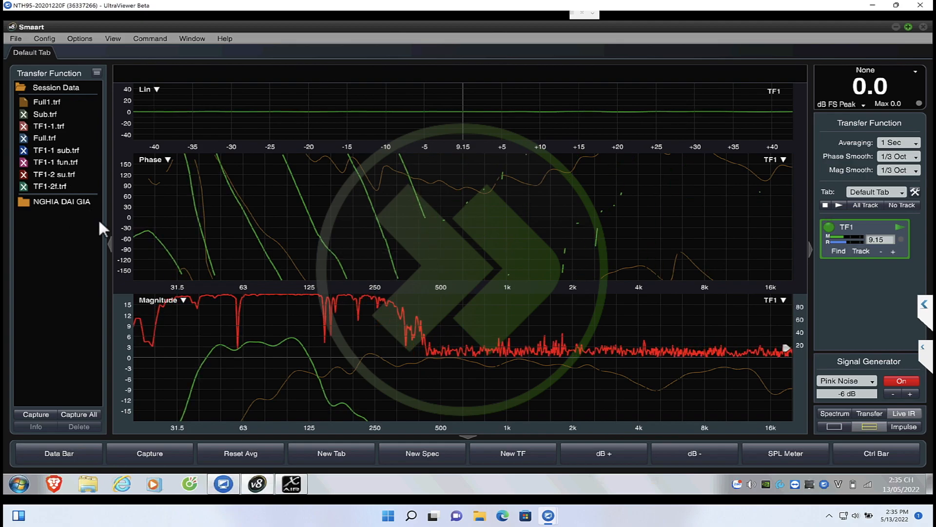
# Open the FX 2 Stereo Pitch Shifter in X AIR Edit and try a 1.1 ms delay against Smaart's live phase trace
pyautogui.click(291, 484)
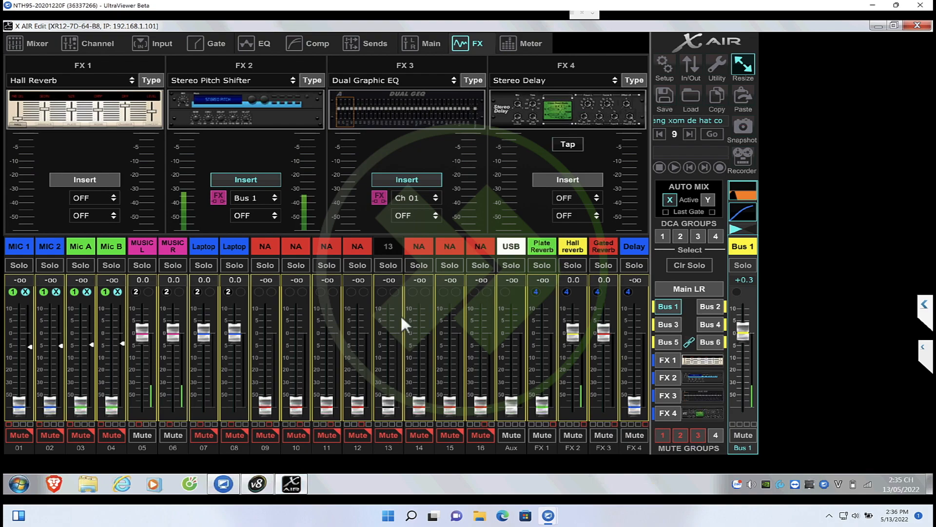
pyautogui.click(273, 121)
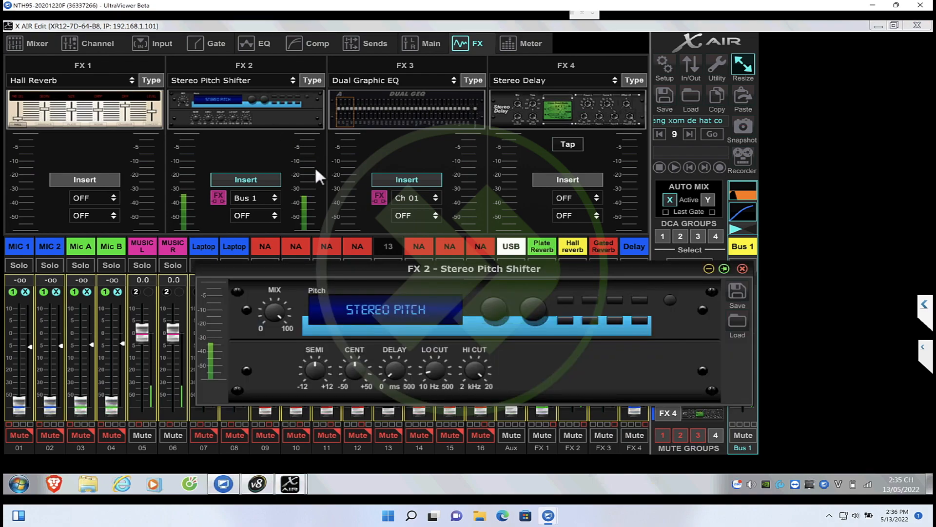
pyautogui.moveTo(435, 371)
pyautogui.moveTo(282, 481)
pyautogui.click(256, 444)
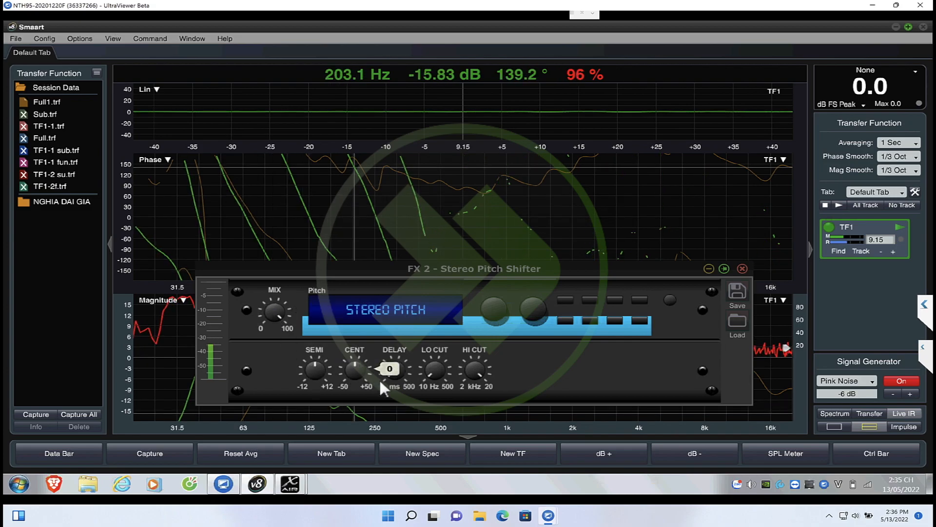
pyautogui.click(394, 368)
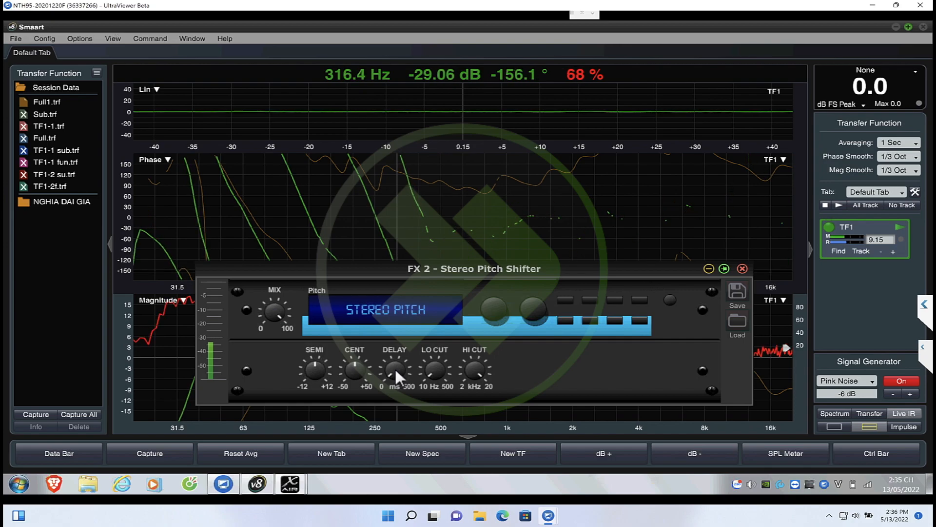
pyautogui.moveTo(393, 373)
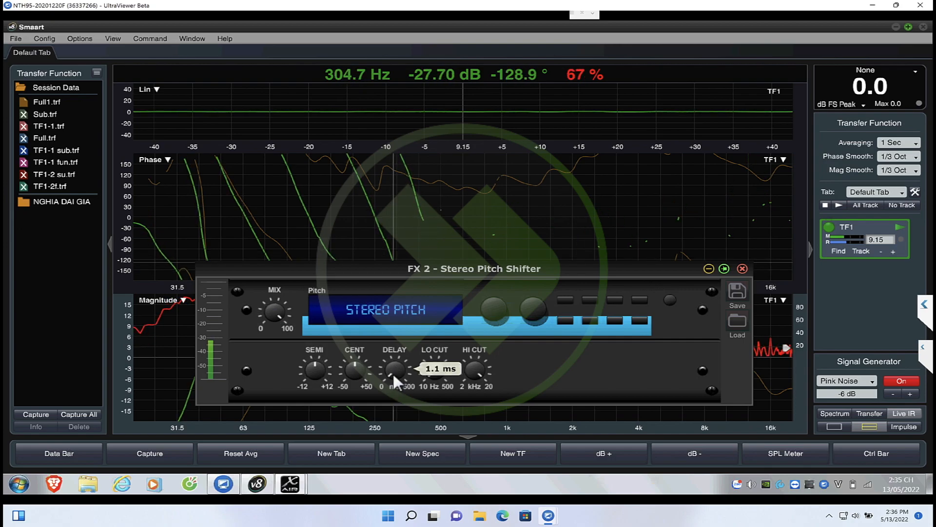
pyautogui.moveTo(393, 373)
pyautogui.mouseDown()
pyautogui.moveTo(385, 359)
pyautogui.moveTo(390, 373)
pyautogui.mouseUp()
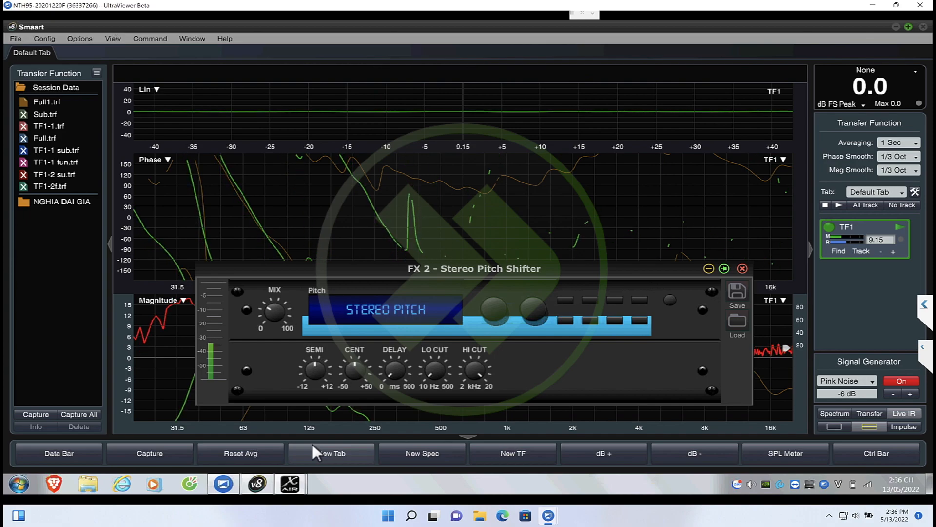
# Try the Stereo Pitch Shifter's mix at 34% against the phase trace and close the effect window
pyautogui.moveTo(274, 311)
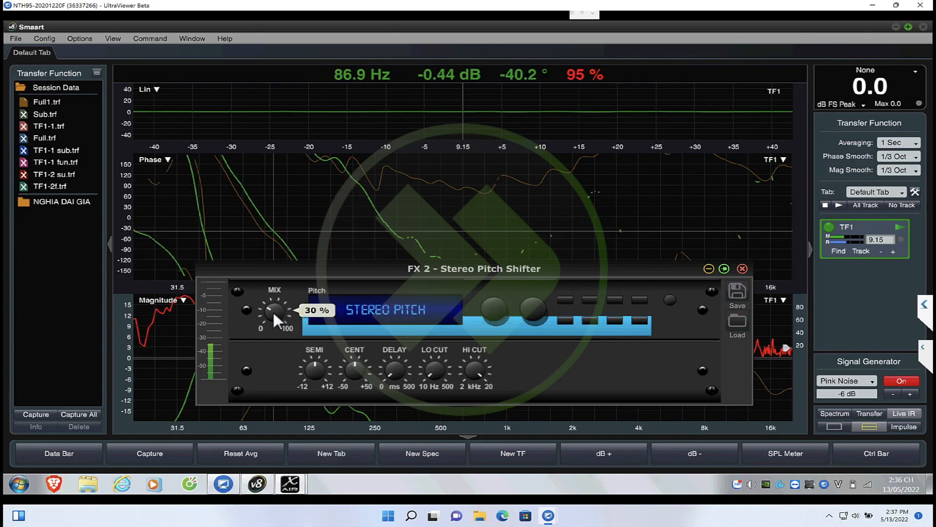
pyautogui.moveTo(273, 309); pyautogui.dragTo(270, 303)
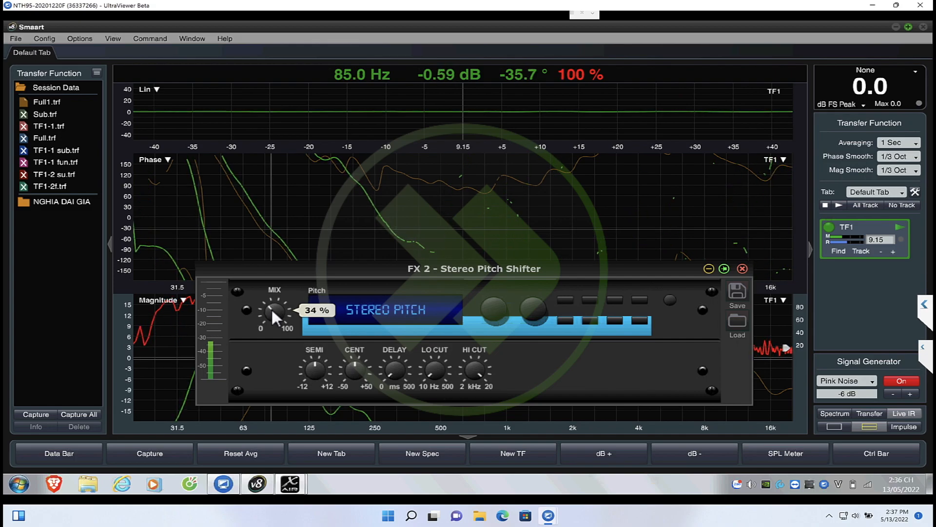
pyautogui.moveTo(271, 306); pyautogui.dragTo(376, 244)
pyautogui.moveTo(377, 297); pyautogui.dragTo(404, 199)
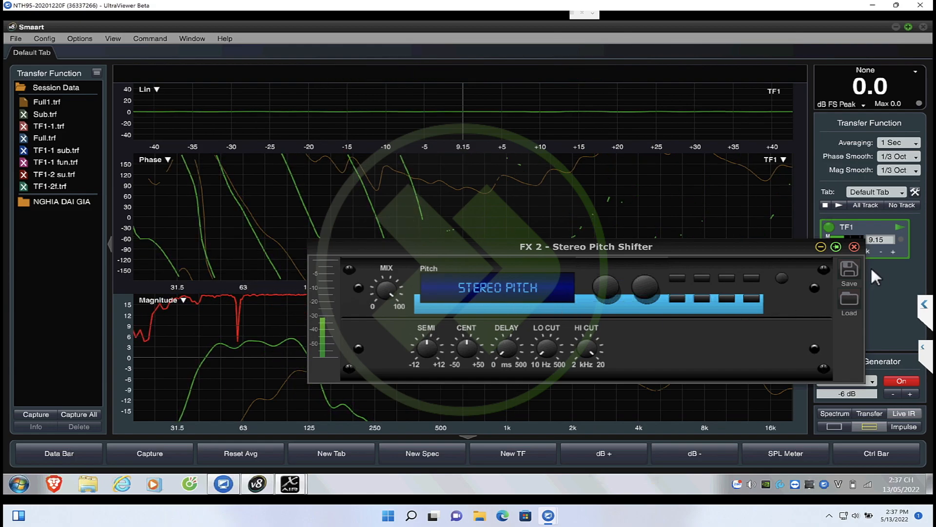
pyautogui.click(853, 246)
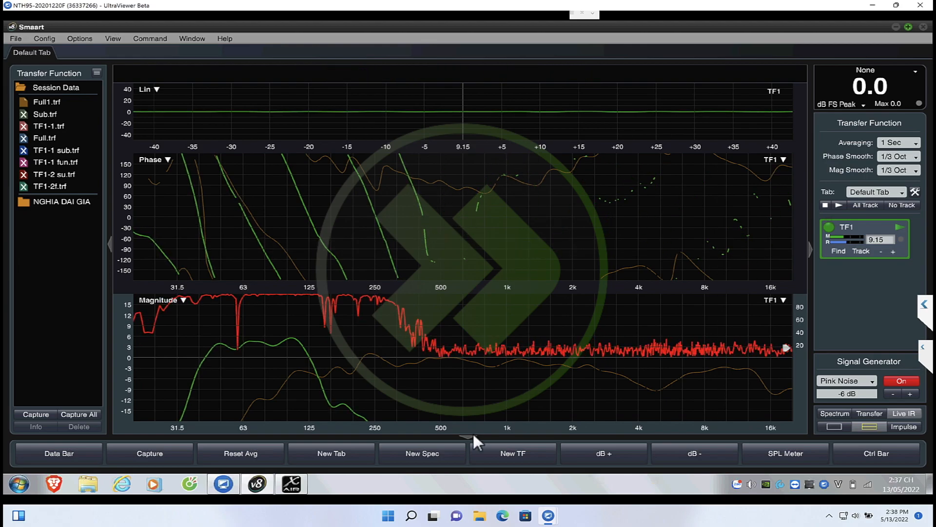
# Return to X AIR Edit and disable the FX 2 insert on Bus 1
pyautogui.moveTo(170, 265)
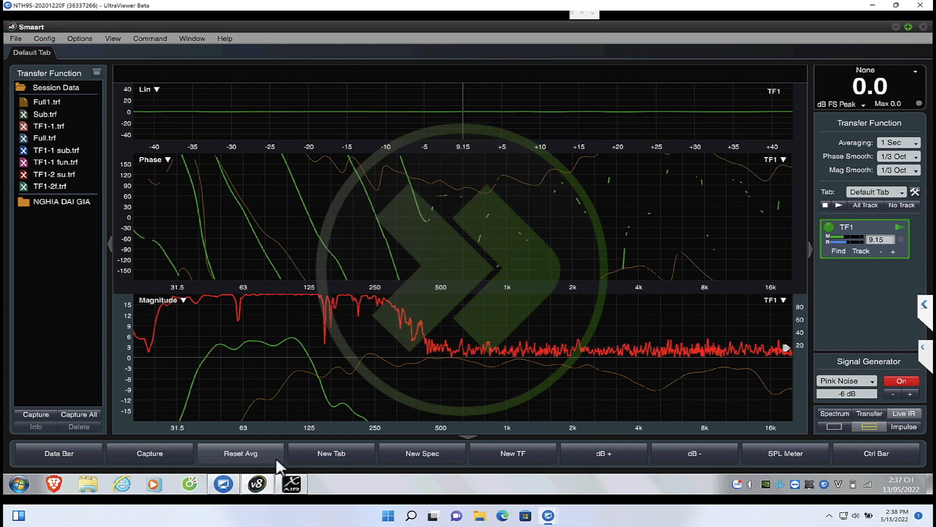
pyautogui.click(292, 492)
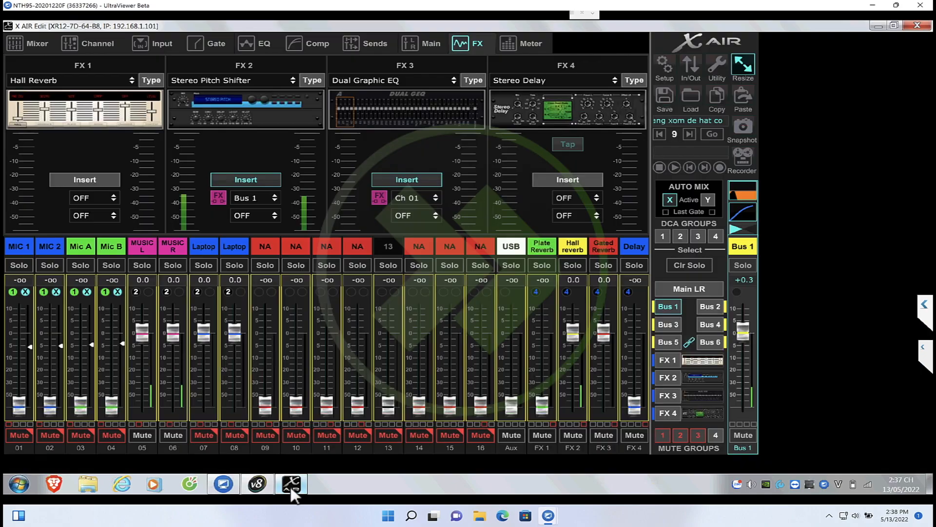
pyautogui.click(263, 185)
pyautogui.click(262, 102)
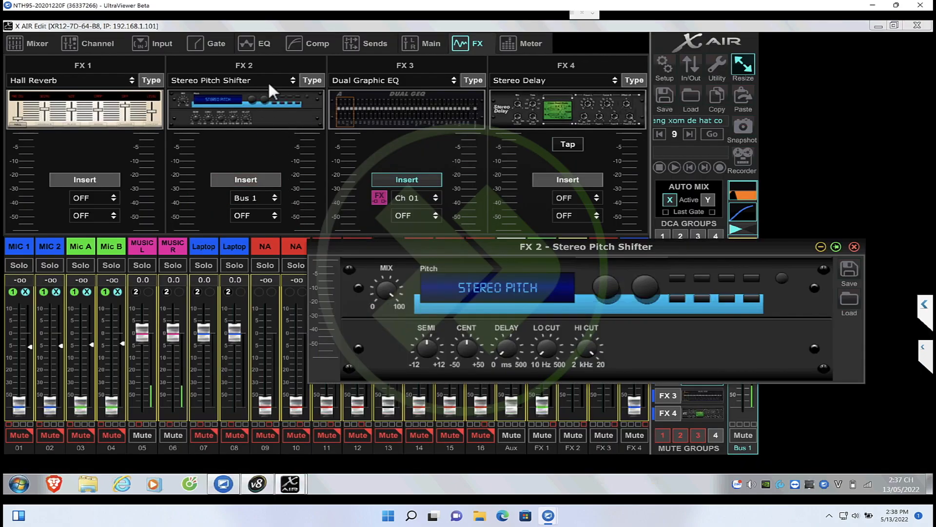
pyautogui.click(854, 246)
pyautogui.click(291, 102)
pyautogui.click(855, 247)
# Replace the FX 2 effect with Stereo Graphic EQ
pyautogui.click(308, 80)
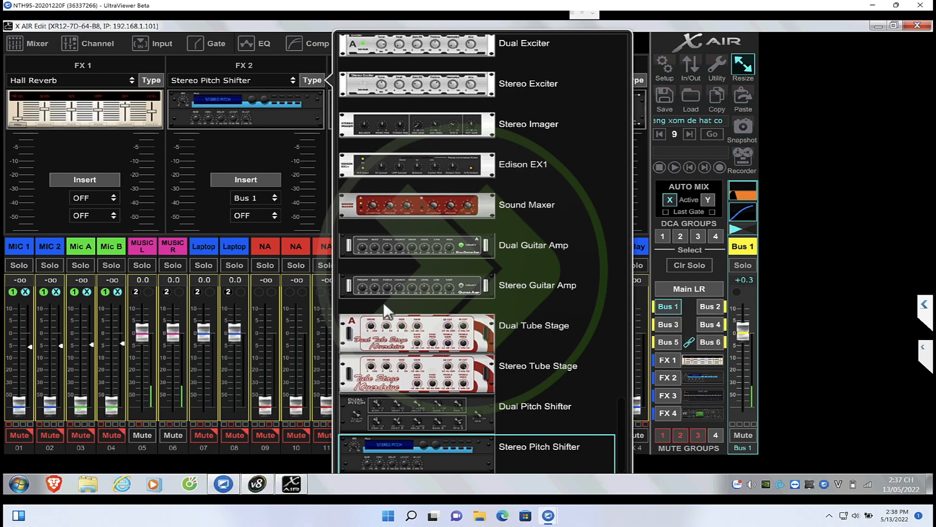
pyautogui.scroll(-5, 384, 303)
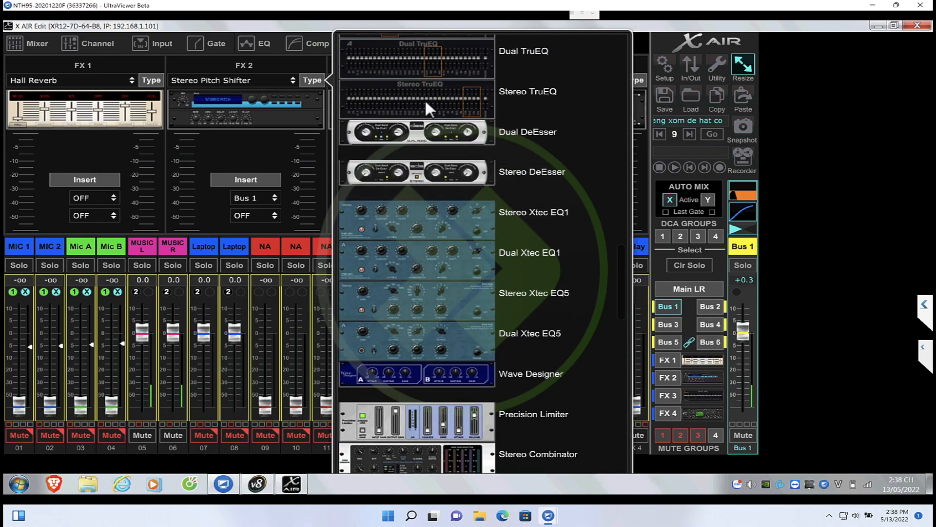
pyautogui.scroll(4, 425, 99)
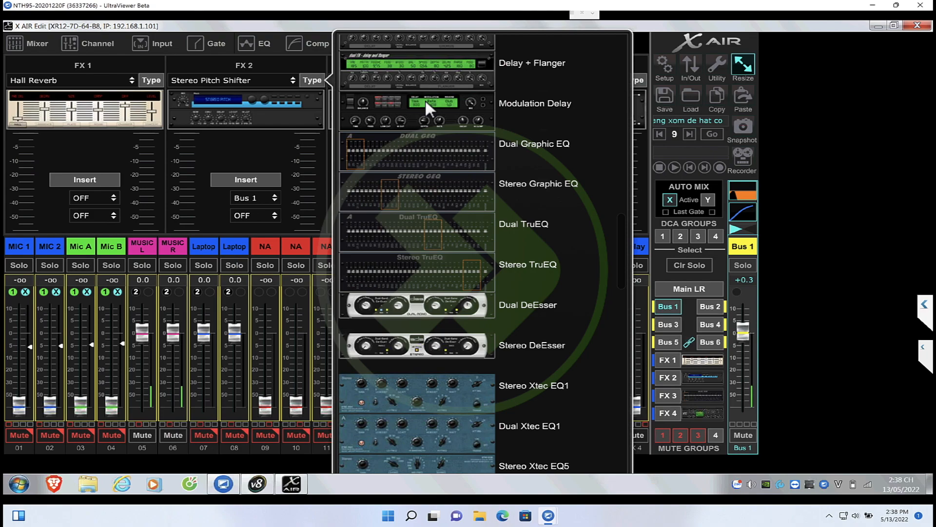
pyautogui.click(417, 183)
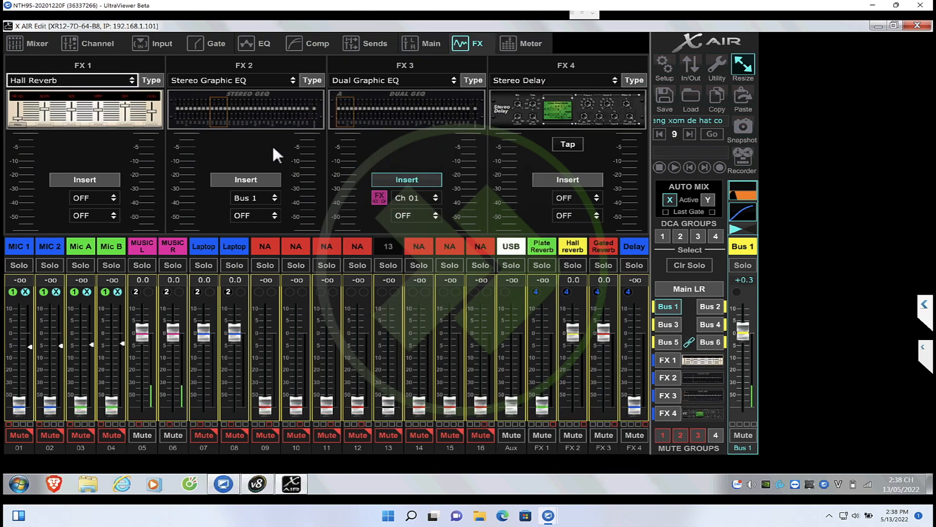
# Try assigning the FX 2 insert to Main LR and set it back to Bus 1
pyautogui.click(262, 213)
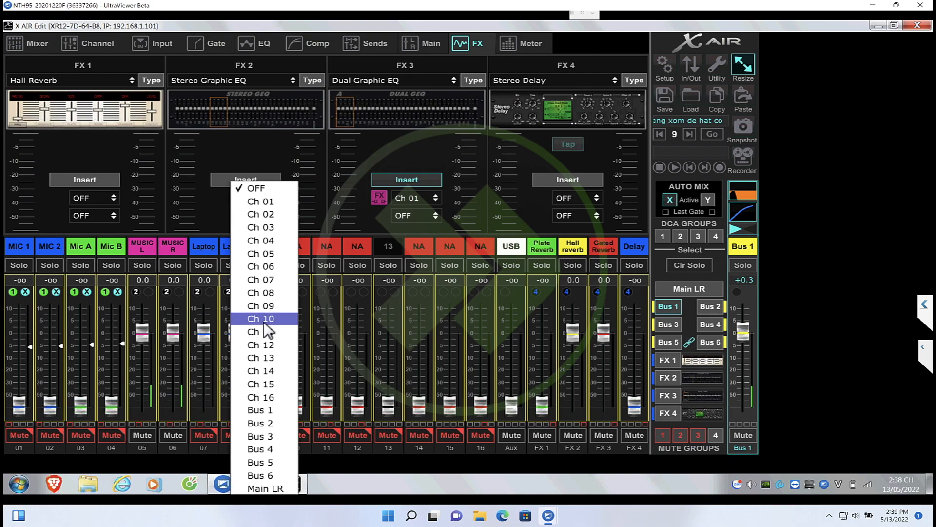
pyautogui.click(262, 488)
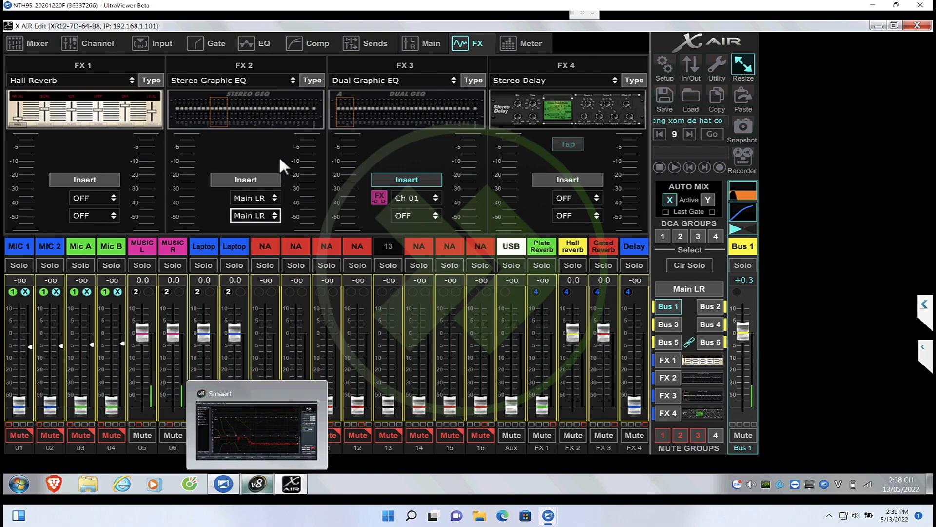
pyautogui.click(262, 194)
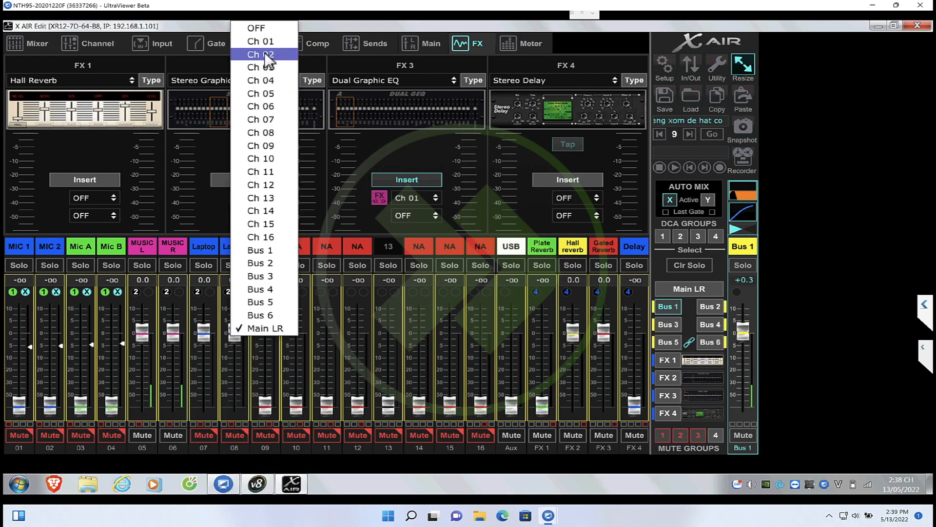
pyautogui.click(267, 253)
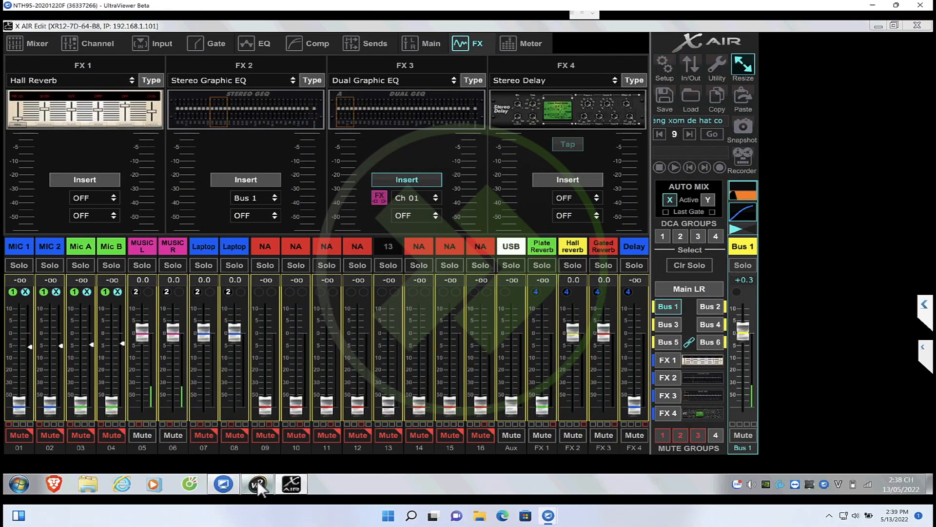
# Switch to Smaart, cancel a new trace capture, and show the Sub trace with the Full1 trace hidden
pyautogui.click(258, 481)
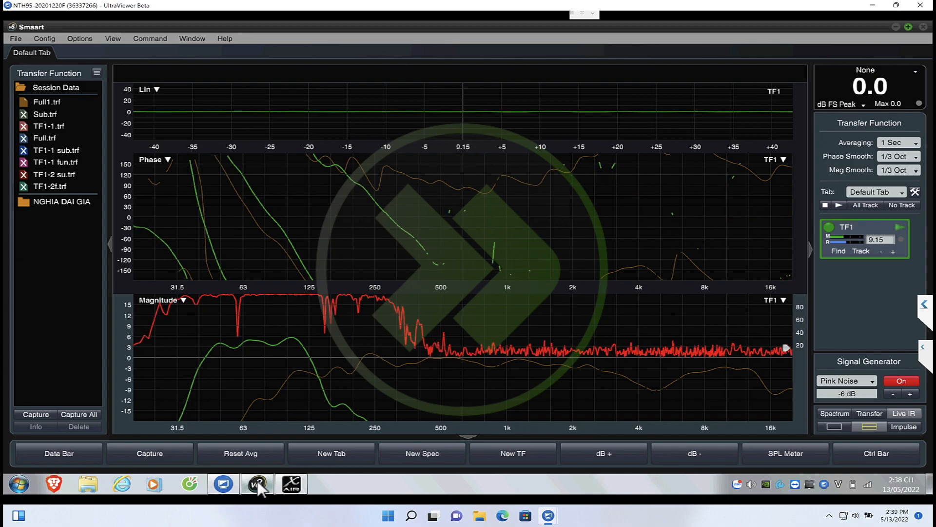
pyautogui.press('space')
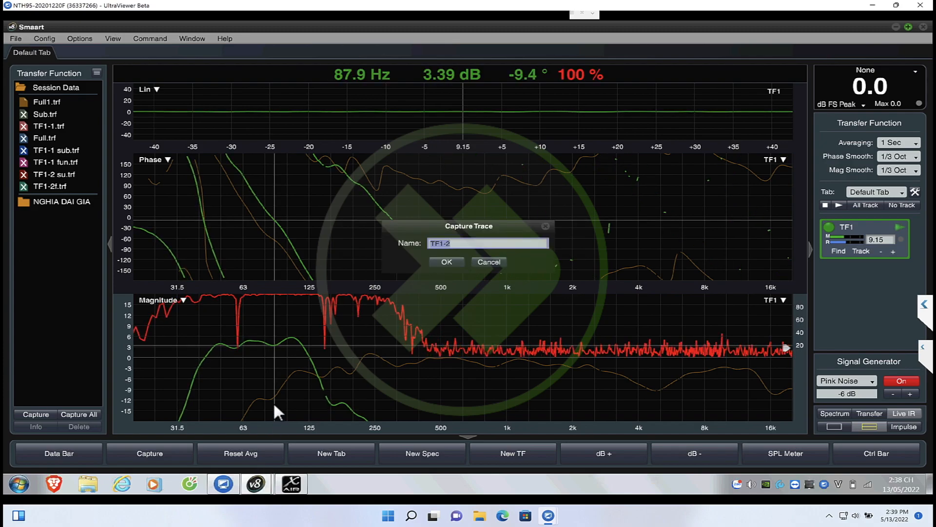
pyautogui.click(494, 262)
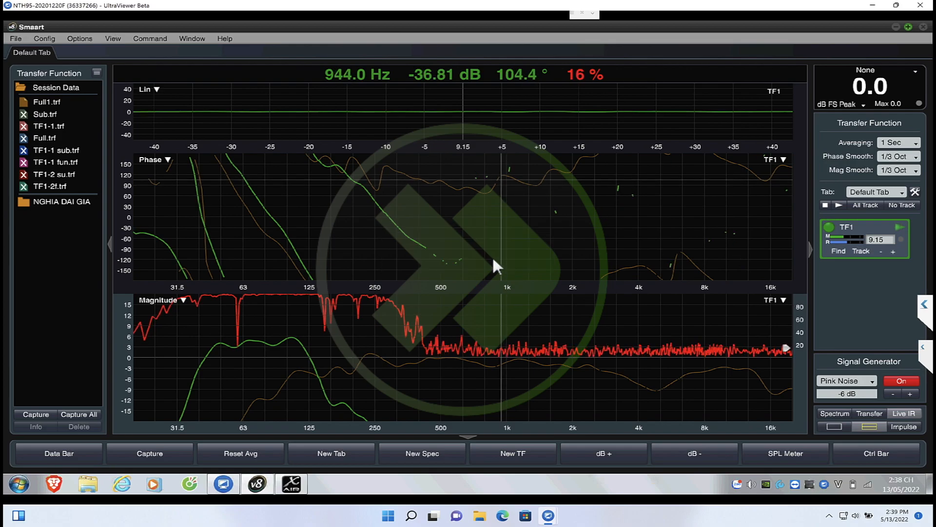
pyautogui.click(22, 113)
pyautogui.click(25, 103)
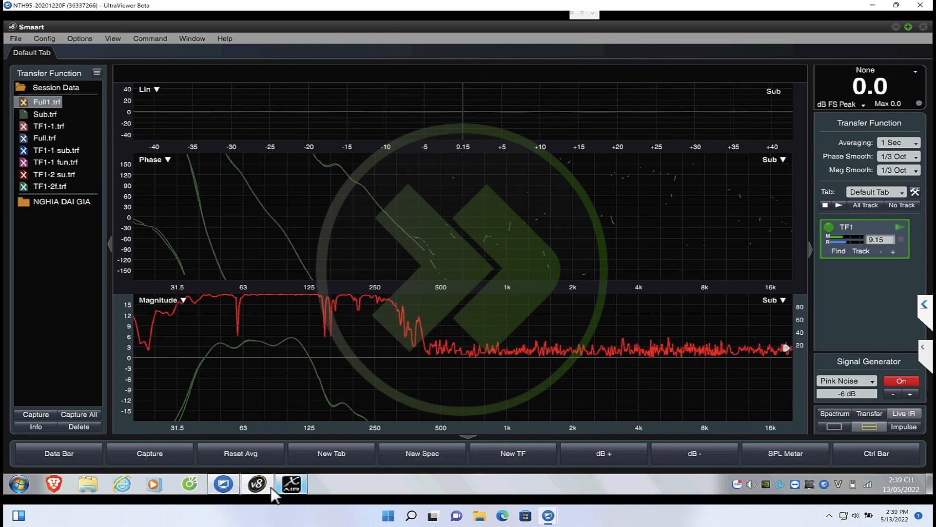
# Return to X AIR Edit, mute Bus 1, and enable the FX 2 Stereo Graphic EQ insert on an unmuted Main LR
pyautogui.click(291, 484)
pyautogui.click(740, 437)
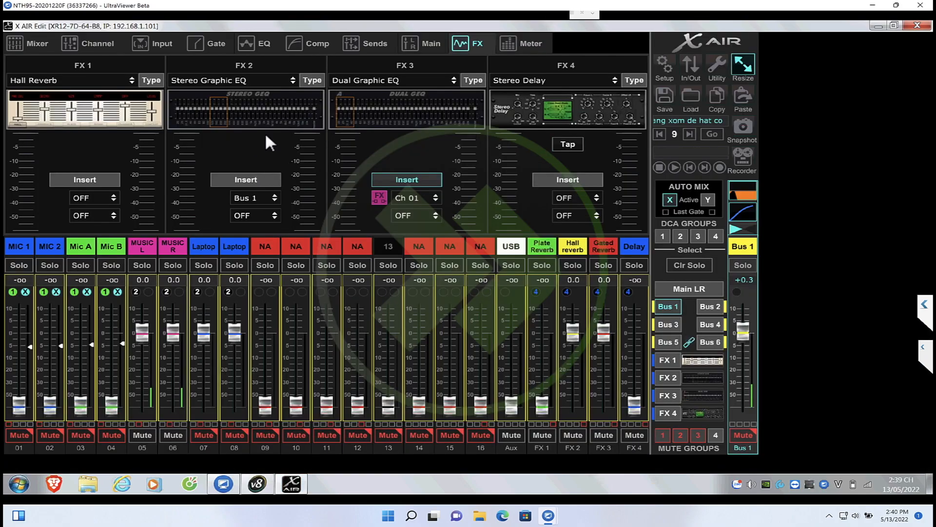
pyautogui.click(253, 198)
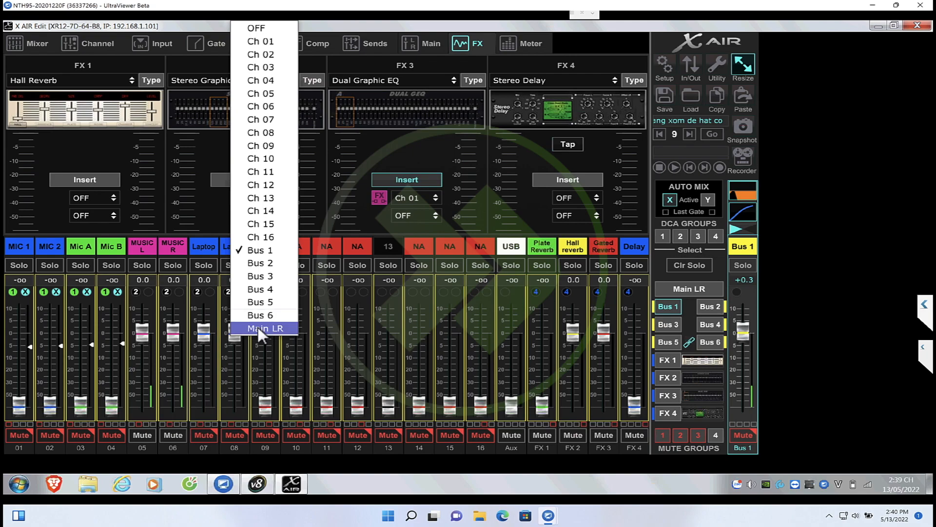
pyautogui.click(259, 328)
pyautogui.click(264, 179)
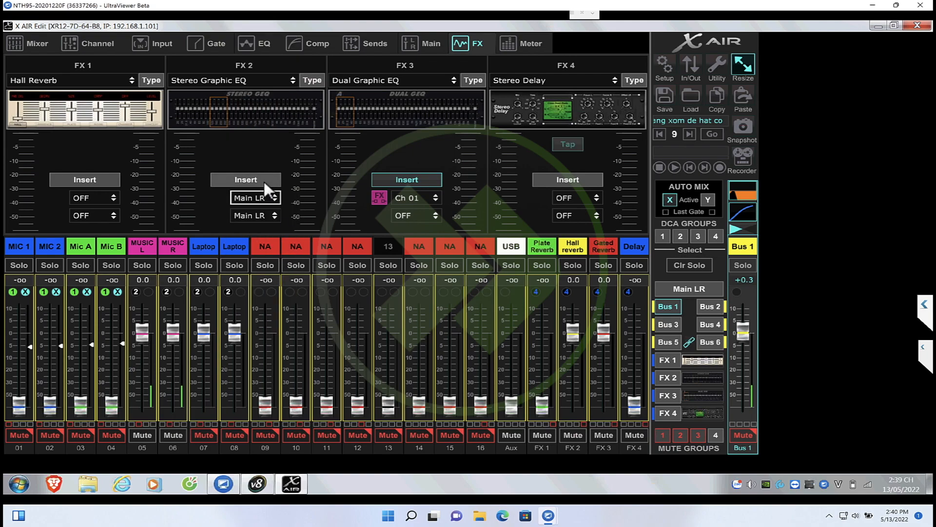
pyautogui.click(677, 288)
# With Smaart's live TF1 trace in front, cut FX 2's 20, 25, 31.5 and 40 Hz bands to -15 dB and 50 Hz to -9 dB
pyautogui.click(288, 112)
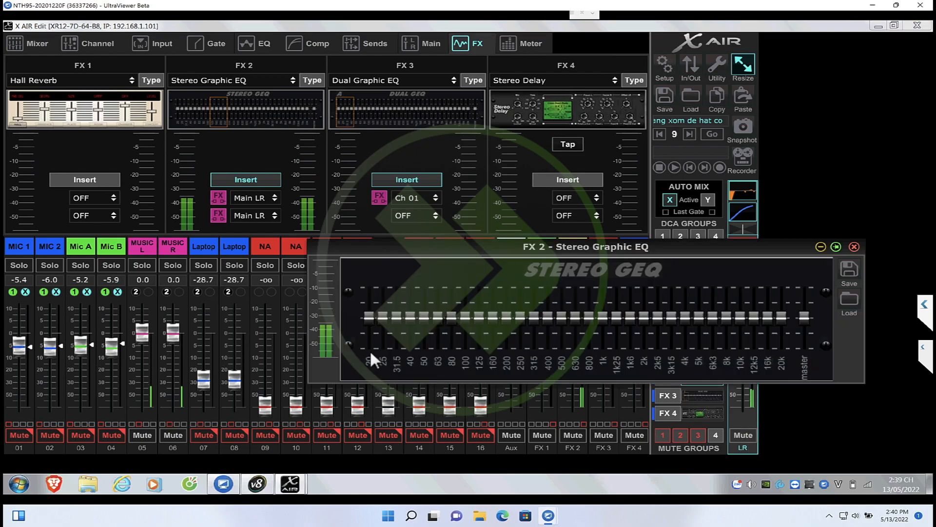
pyautogui.click(259, 482)
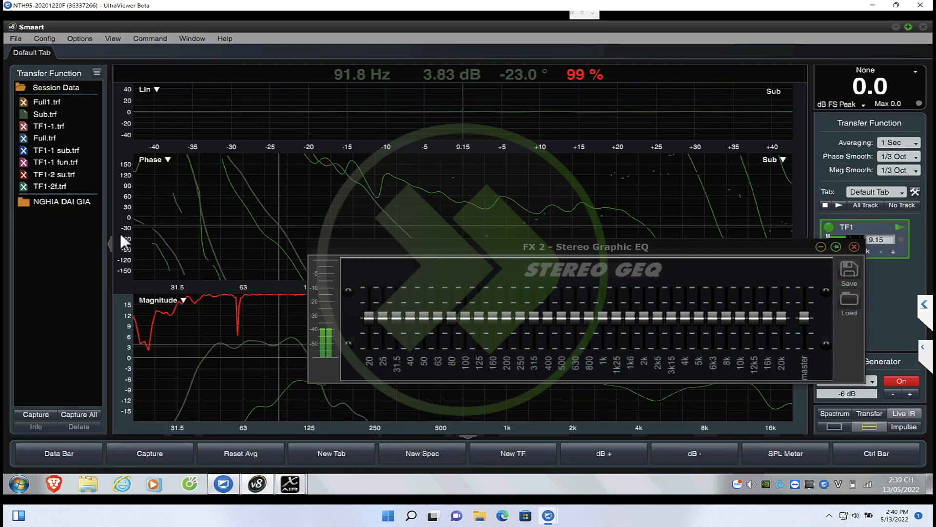
pyautogui.click(880, 226)
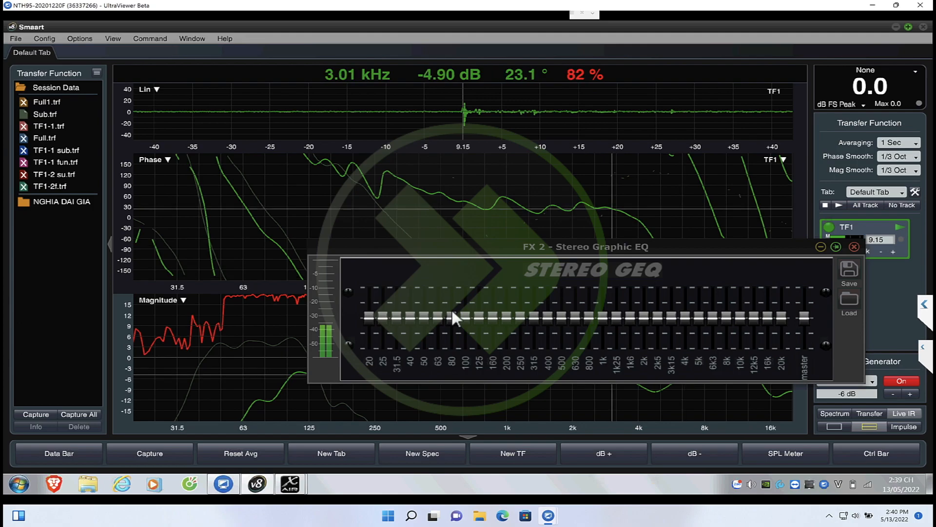
pyautogui.moveTo(369, 317); pyautogui.dragTo(379, 412)
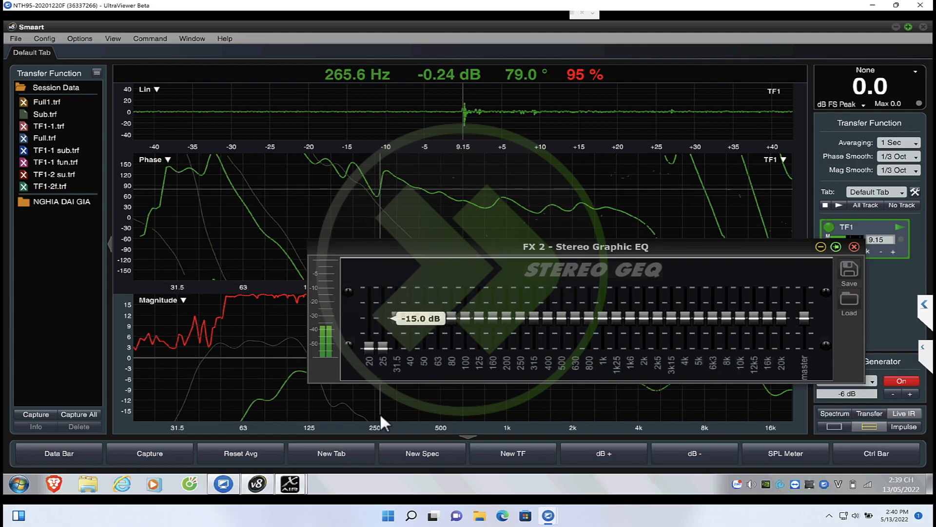
pyautogui.moveTo(396, 318); pyautogui.dragTo(394, 412)
pyautogui.moveTo(411, 317); pyautogui.dragTo(426, 459)
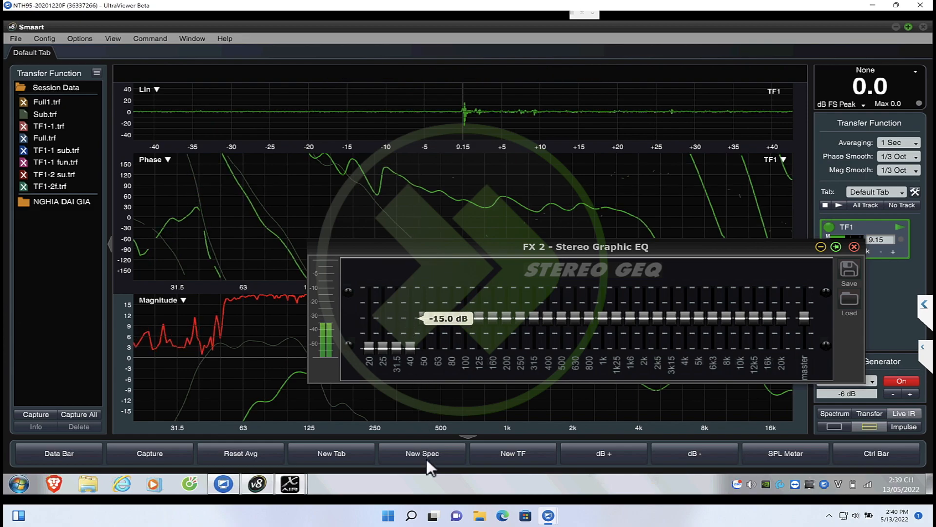
pyautogui.moveTo(424, 318)
pyautogui.mouseDown()
pyautogui.moveTo(426, 346)
pyautogui.moveTo(425, 335)
pyautogui.mouseUp()
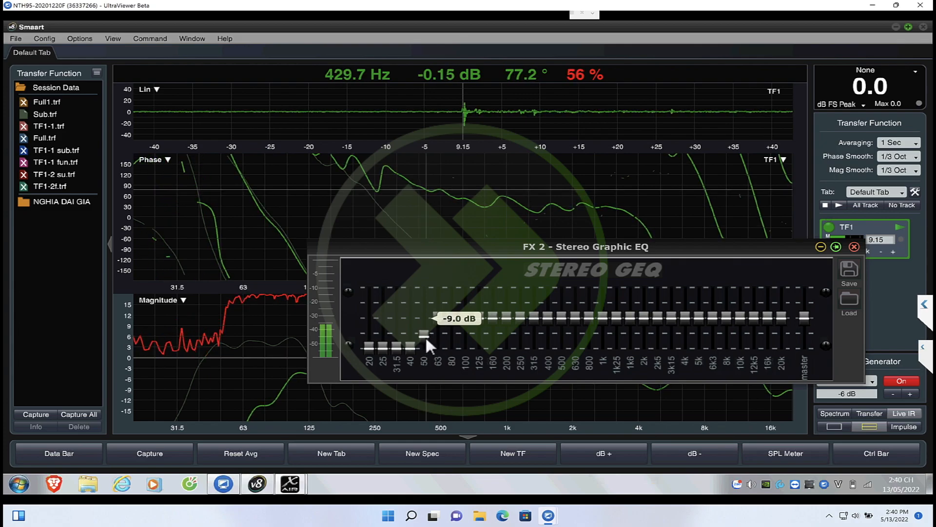
pyautogui.click(854, 246)
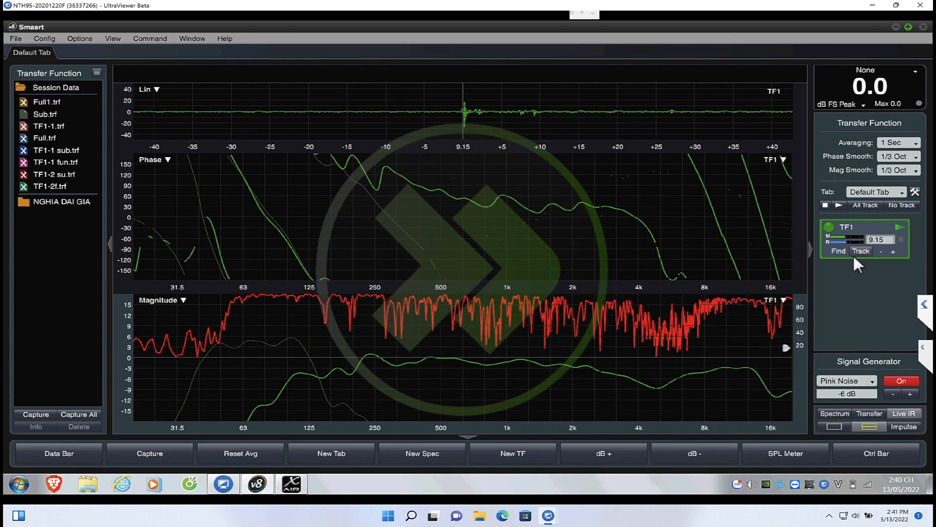
# Capture the current transfer function trace as Full FN
pyautogui.press('space')
pyautogui.write('Full FN')
pyautogui.press('Return')
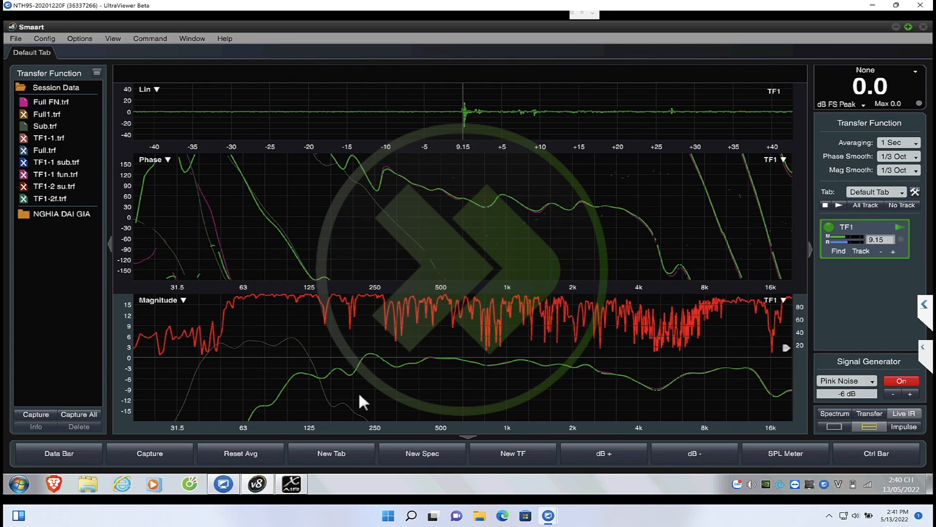
# Unmute Bus 1 in X AIR Edit and compare the combined response with the captured traces in Smaart
pyautogui.click(292, 484)
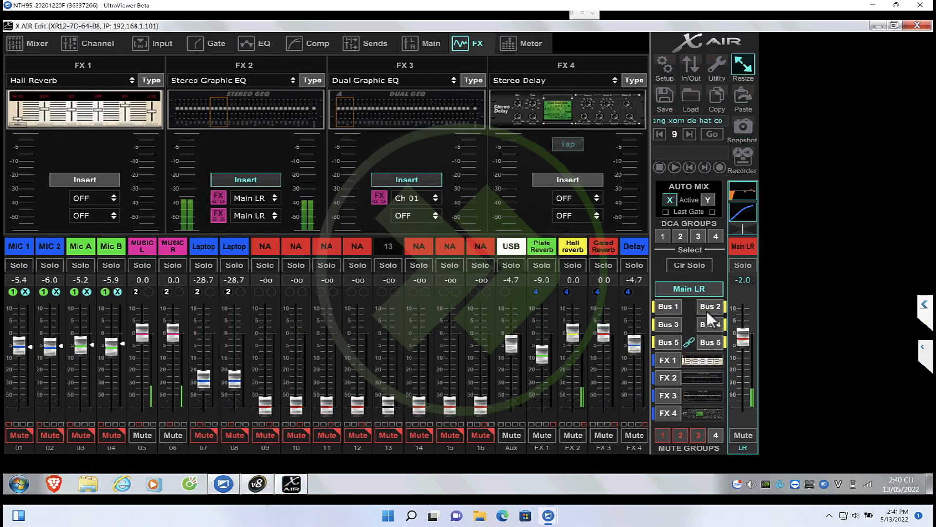
pyautogui.click(676, 307)
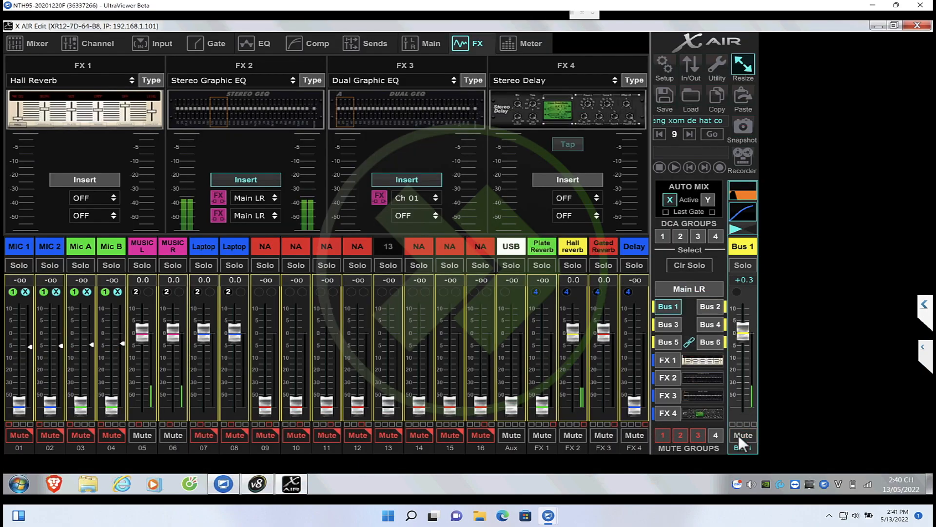
pyautogui.click(260, 484)
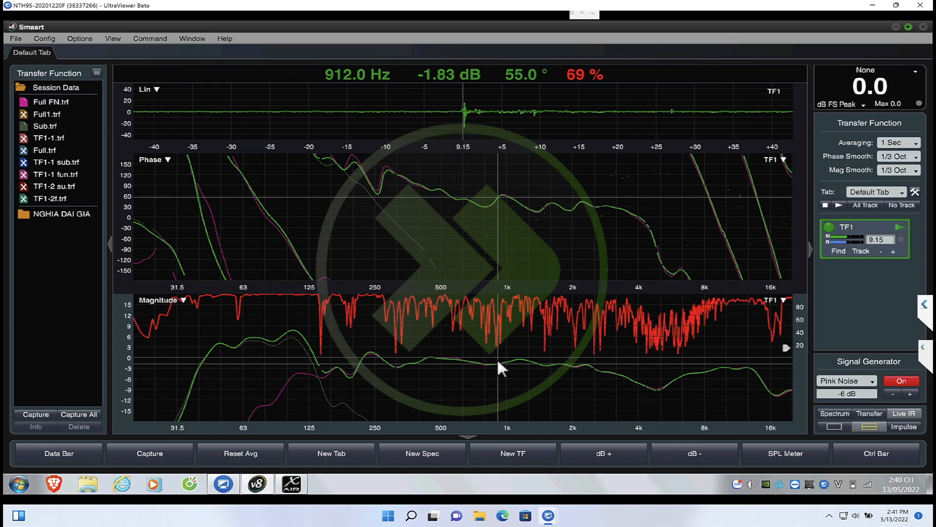
pyautogui.moveTo(258, 484)
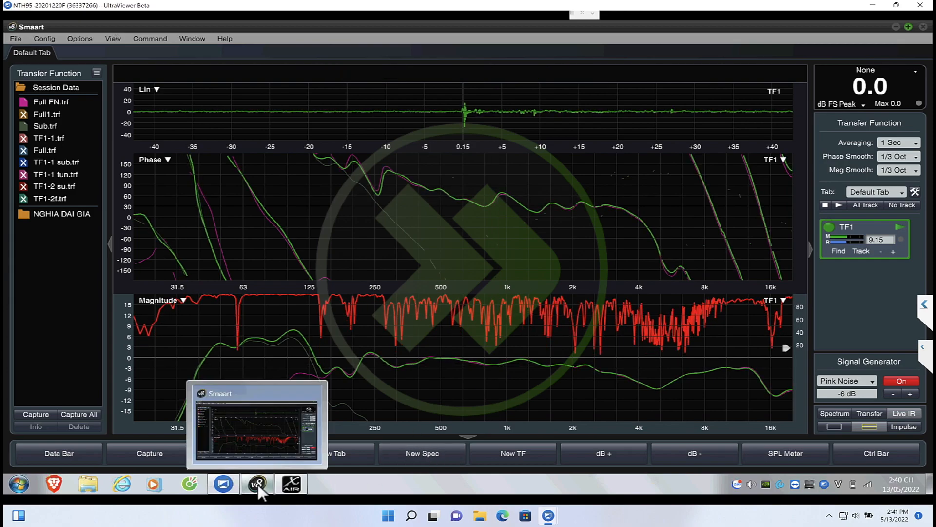
# Switch back to X AIR Edit, mute Main LR, and assign the FX 3 insert to Bus 1
pyautogui.click(316, 444)
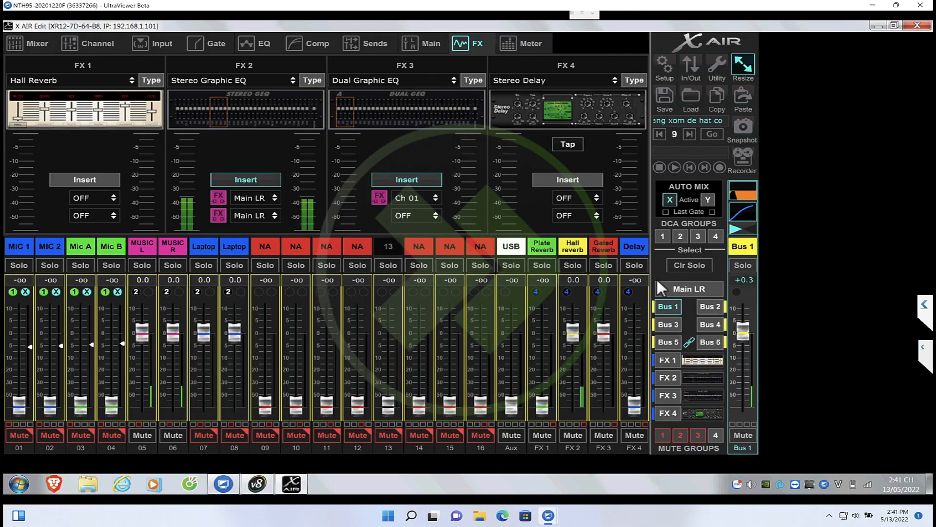
pyautogui.click(691, 288)
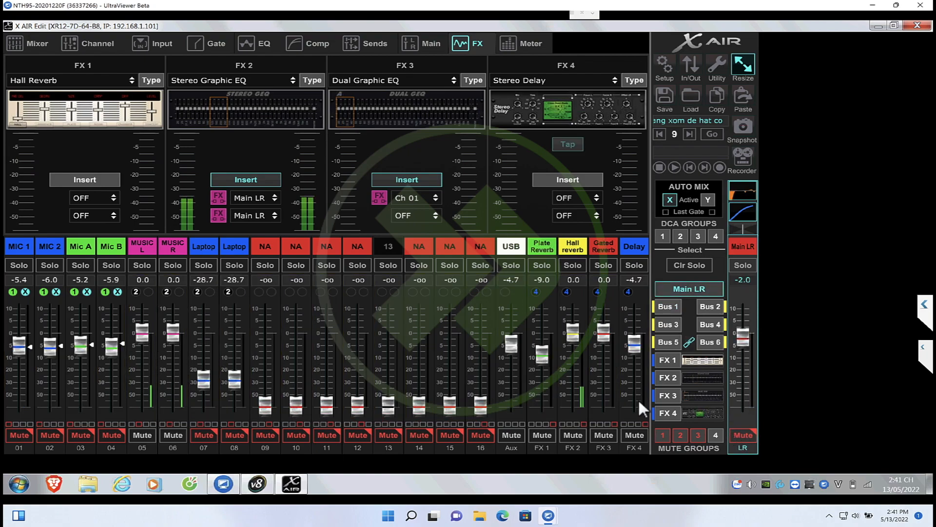
pyautogui.click(668, 305)
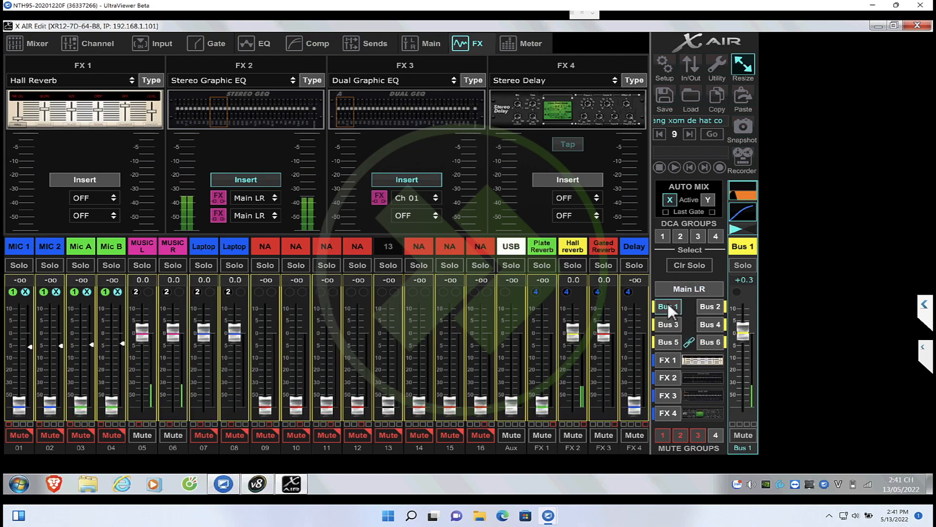
pyautogui.click(436, 198)
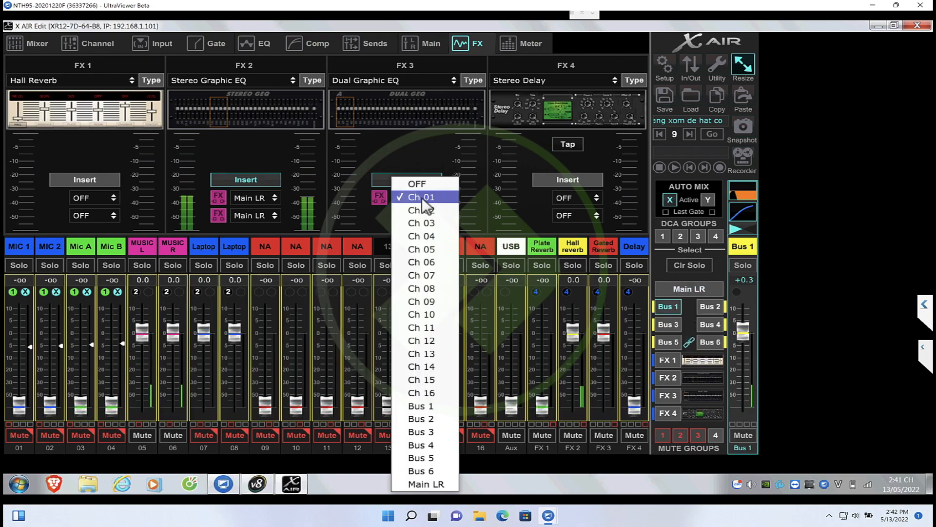
pyautogui.click(426, 410)
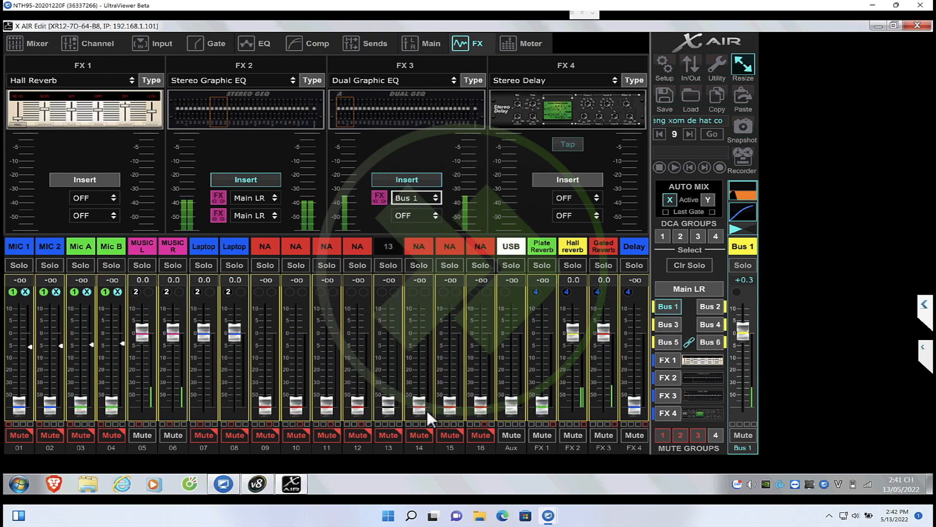
pyautogui.click(411, 106)
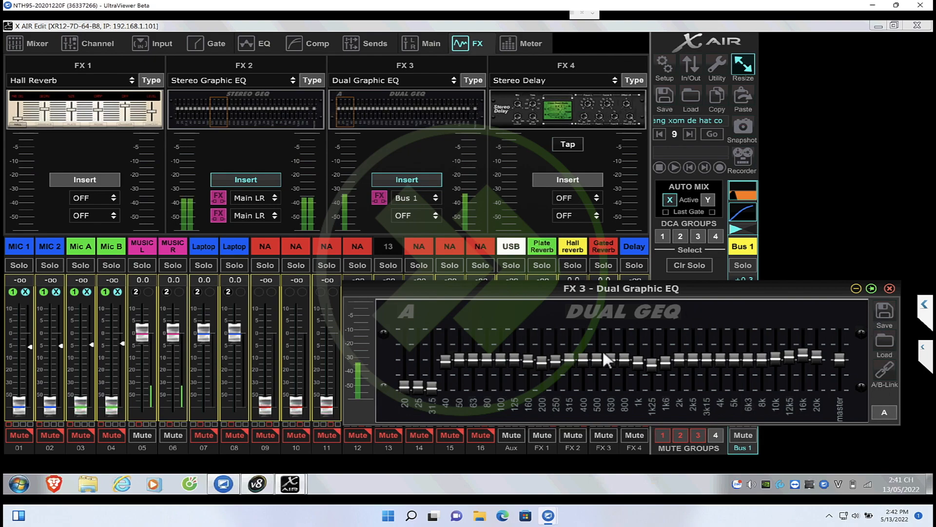
pyautogui.moveTo(608, 292); pyautogui.dragTo(560, 252)
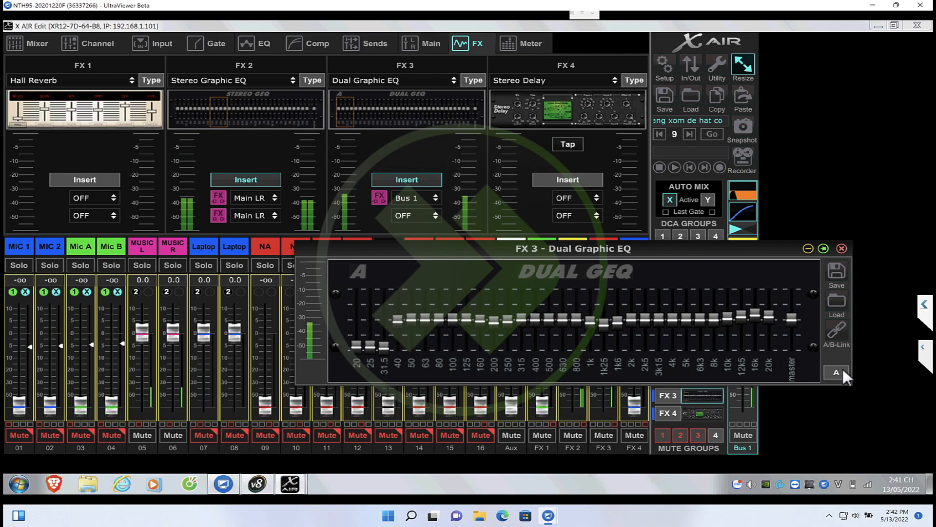
pyautogui.click(836, 306)
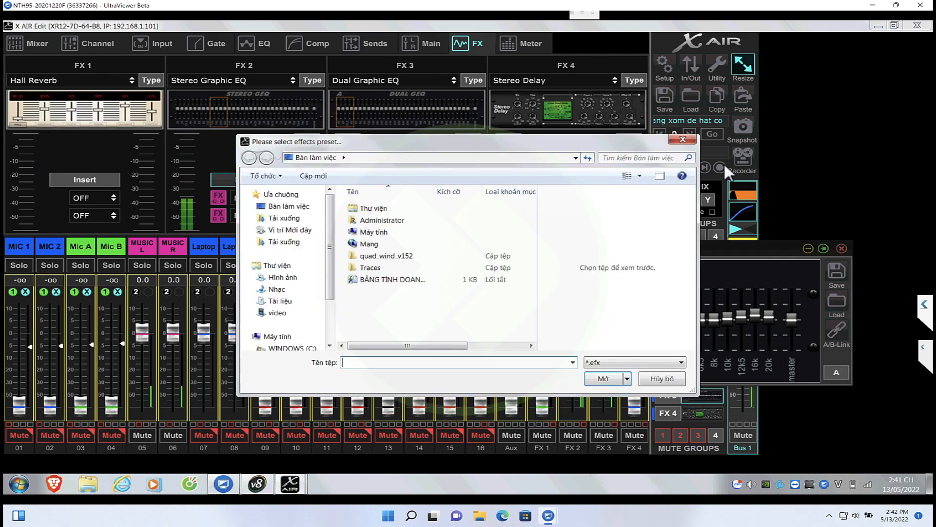
pyautogui.click(683, 139)
pyautogui.click(841, 249)
# Reset the FX 3 bands by changing its effect to Stereo Graphic EQ and back to Dual Graphic EQ
pyautogui.click(450, 81)
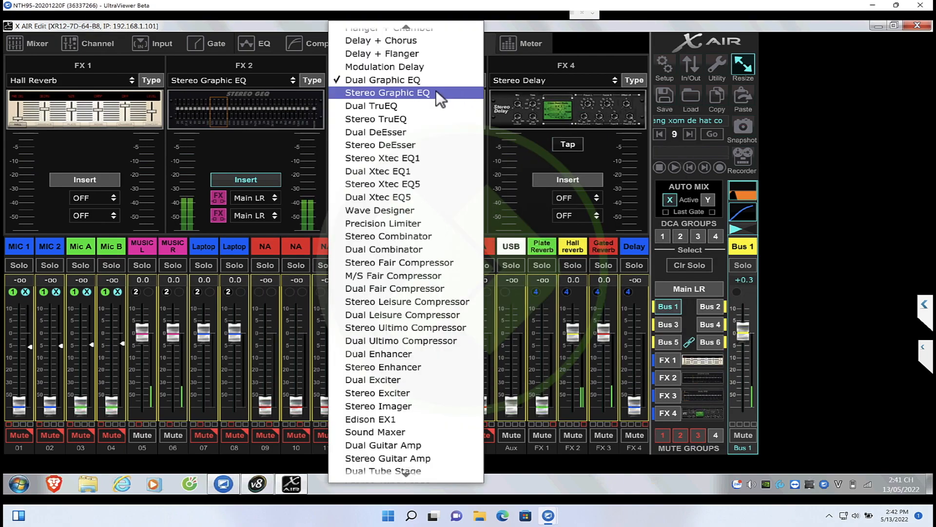
pyautogui.click(437, 92)
pyautogui.click(438, 81)
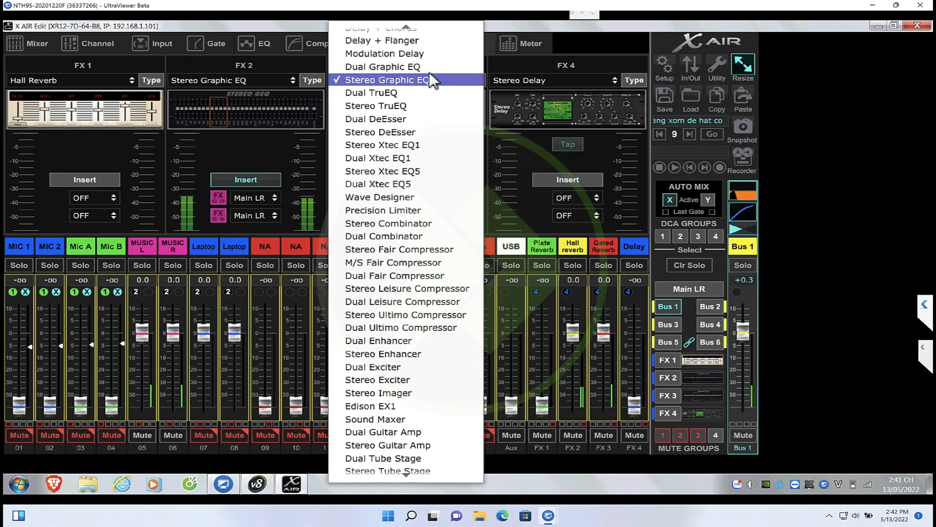
pyautogui.click(426, 66)
pyautogui.click(281, 112)
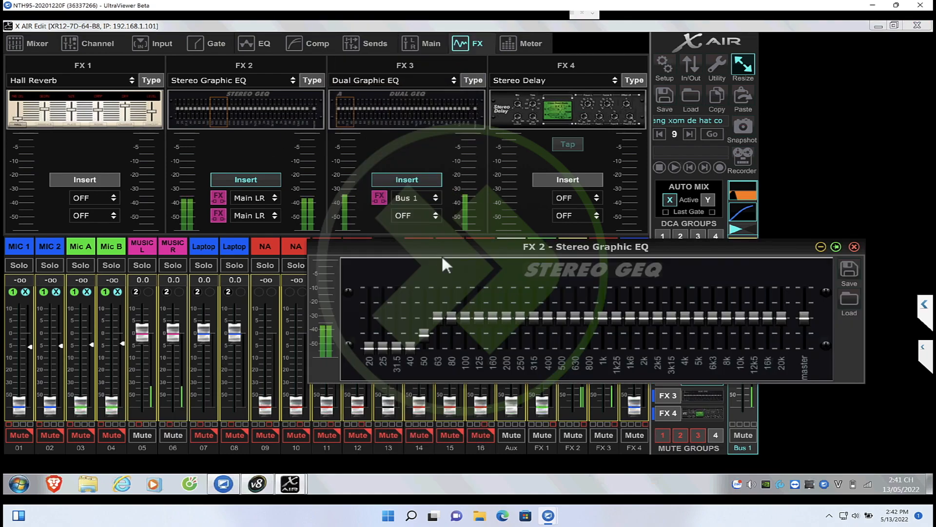
pyautogui.click(854, 246)
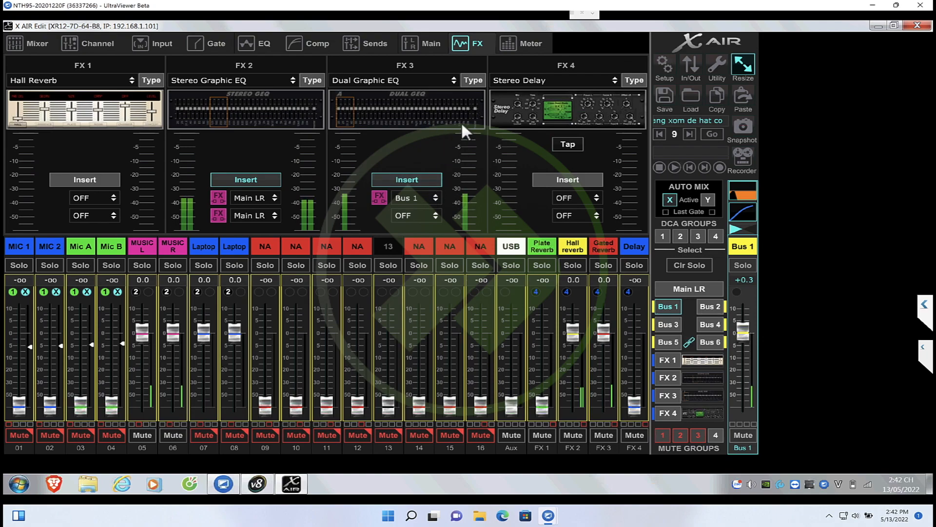
# Place the FX 3 equalizer over Smaart and cut its 160, 200, 250, 315, 400 and 500 Hz bands fully for Bus 1
pyautogui.click(440, 113)
pyautogui.click(256, 482)
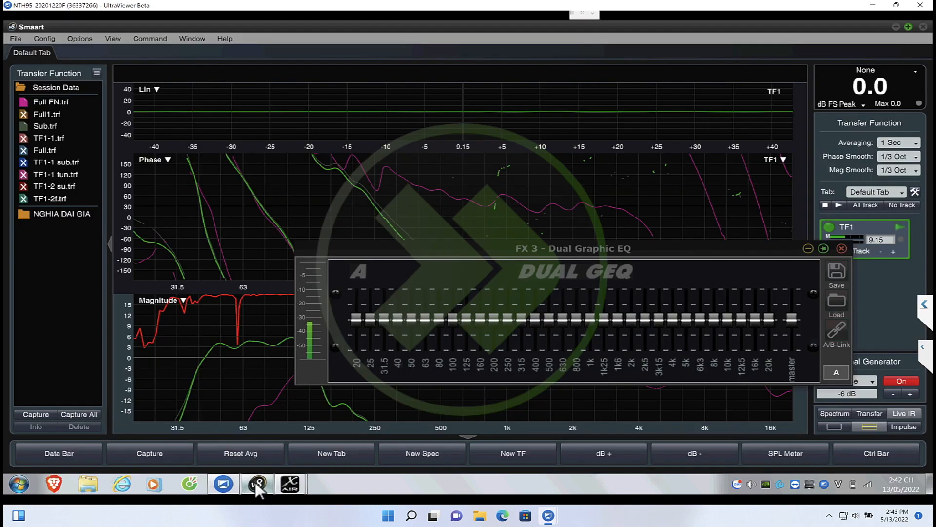
pyautogui.moveTo(464, 254); pyautogui.dragTo(523, 195)
pyautogui.moveTo(564, 159); pyautogui.dragTo(560, 150)
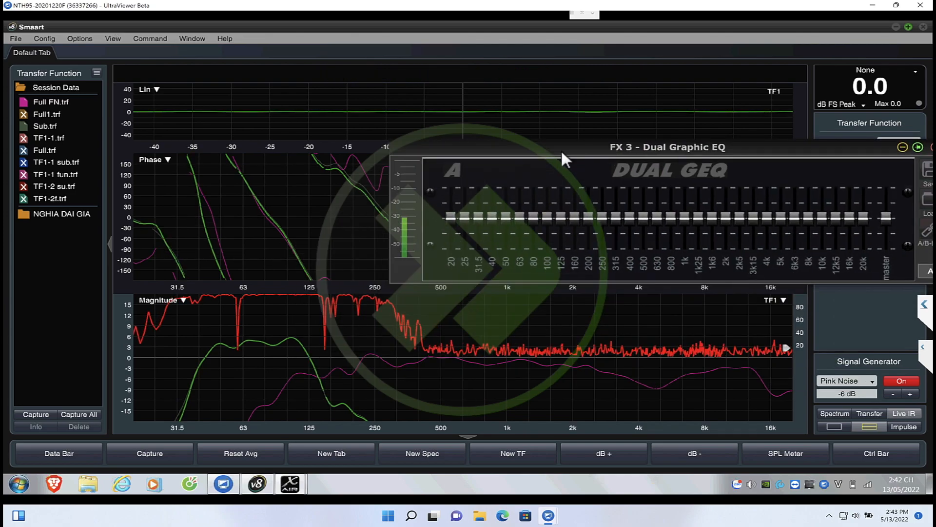
pyautogui.moveTo(573, 218); pyautogui.dragTo(576, 339)
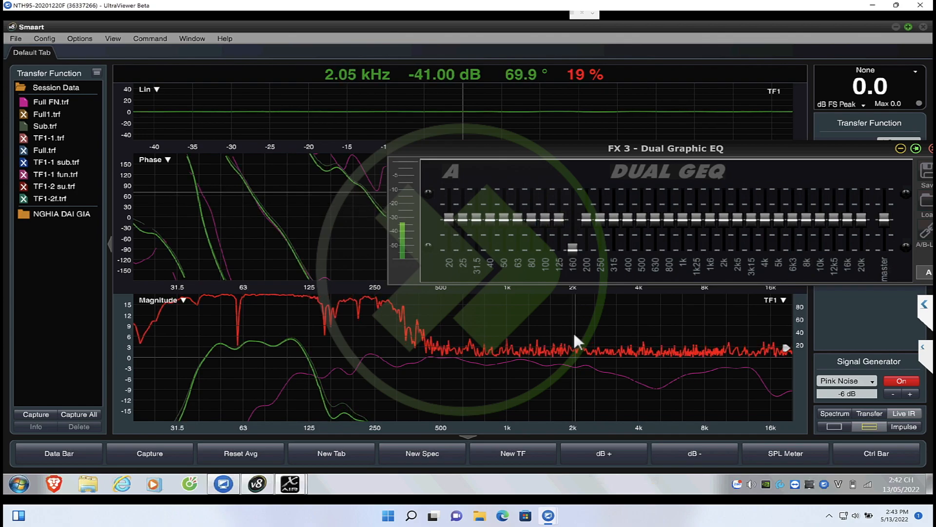
pyautogui.moveTo(588, 228); pyautogui.dragTo(586, 345)
pyautogui.moveTo(600, 218); pyautogui.dragTo(613, 356)
pyautogui.moveTo(628, 218); pyautogui.dragTo(638, 387)
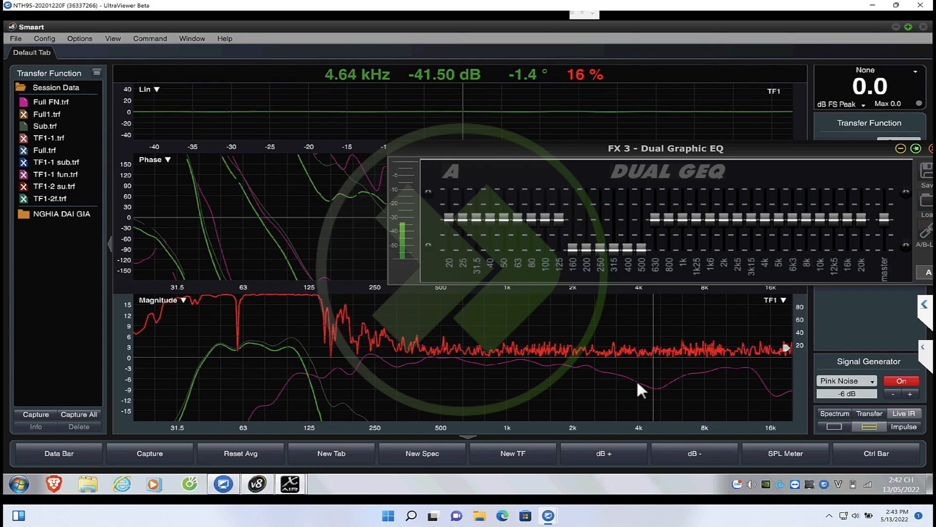
# Return the 160, 400, 500 and 630 Hz bands of the FX 3 Dual Graphic EQ to 0 dB
pyautogui.moveTo(654, 218); pyautogui.dragTo(642, 348)
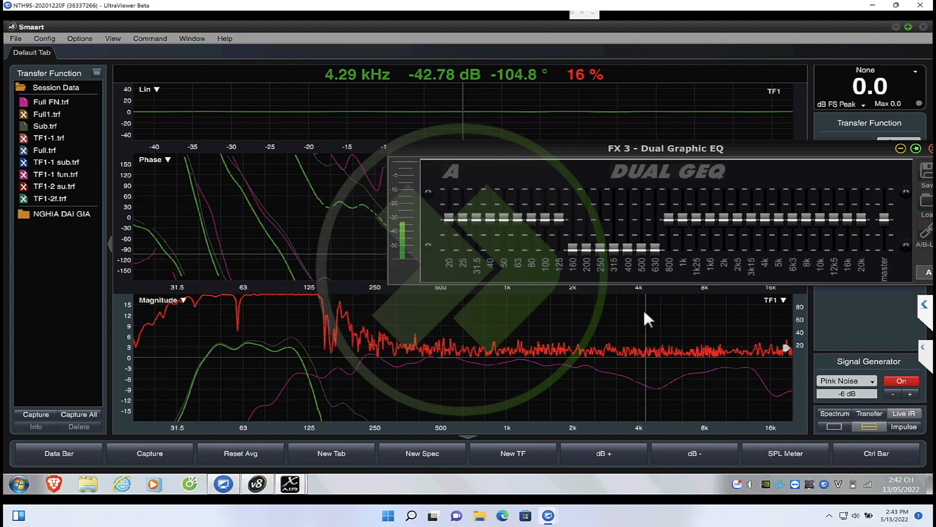
pyautogui.moveTo(476, 144); pyautogui.dragTo(495, 128)
pyautogui.moveTo(596, 225); pyautogui.dragTo(595, 180)
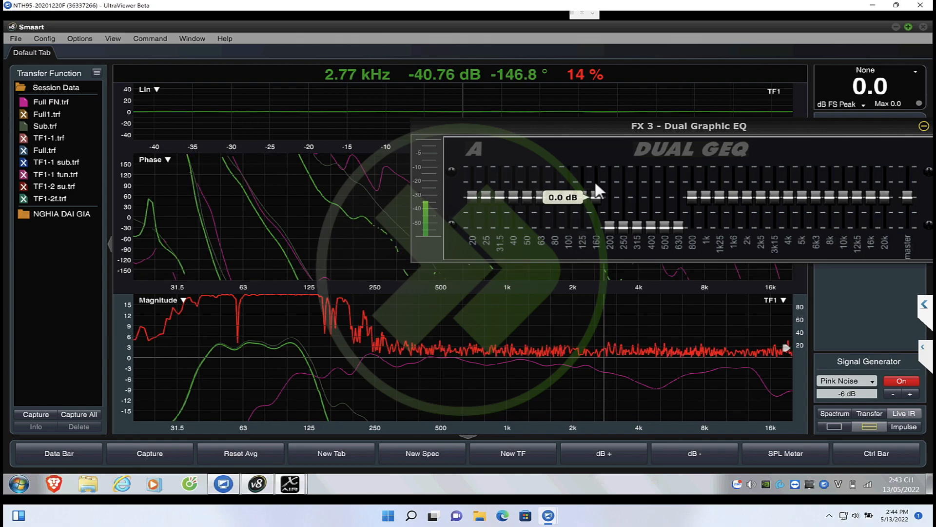
pyautogui.moveTo(677, 224); pyautogui.dragTo(665, 153)
pyautogui.moveTo(649, 229); pyautogui.dragTo(651, 154)
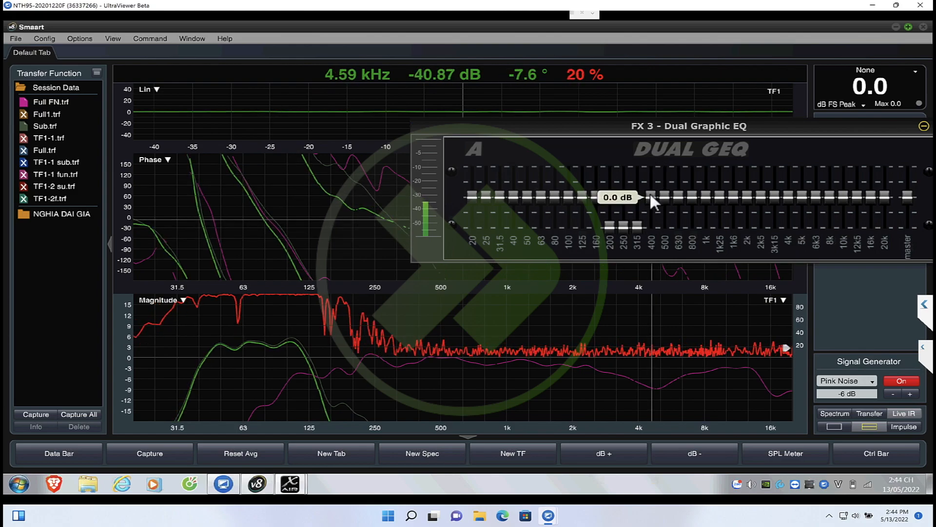
# Check the TF1-1 trace against the live subwoofer response and close the FX 3 equalizer
pyautogui.click(25, 137)
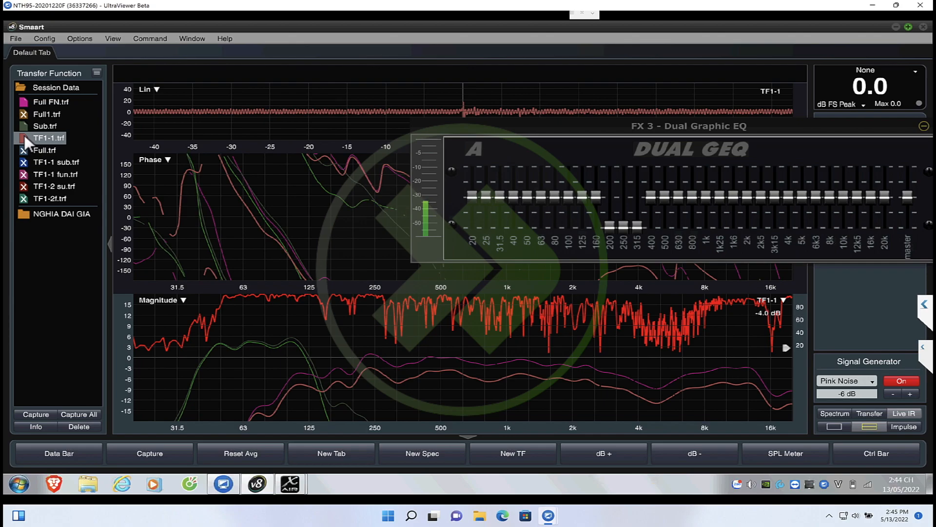
pyautogui.click(25, 137)
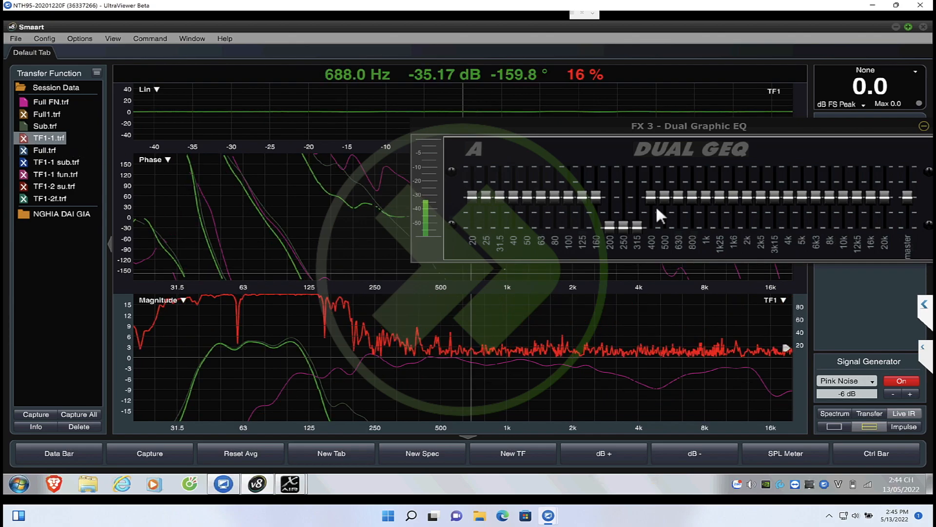
pyautogui.click(637, 225)
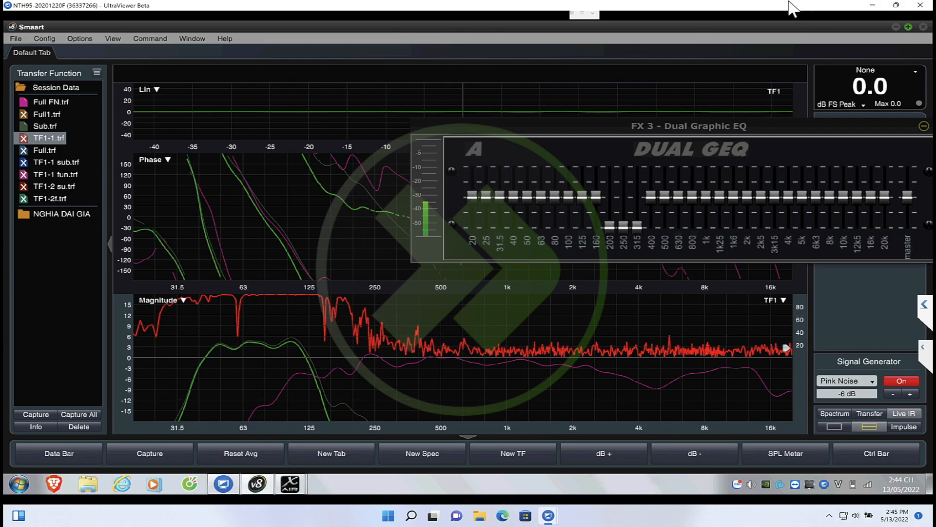
pyautogui.moveTo(584, 129); pyautogui.dragTo(470, 130)
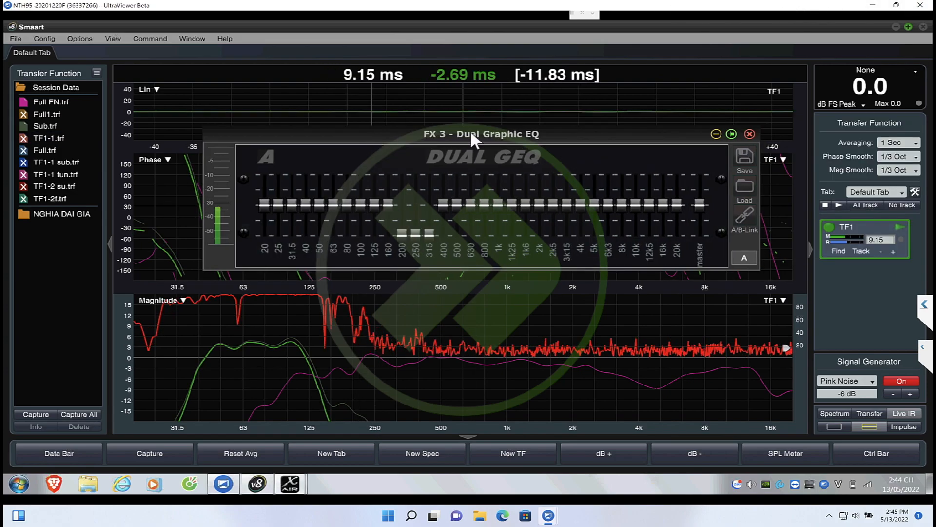
pyautogui.click(749, 129)
# Hide the Sub and Full FN traces and capture the live subwoofer response as Subb
pyautogui.click(22, 125)
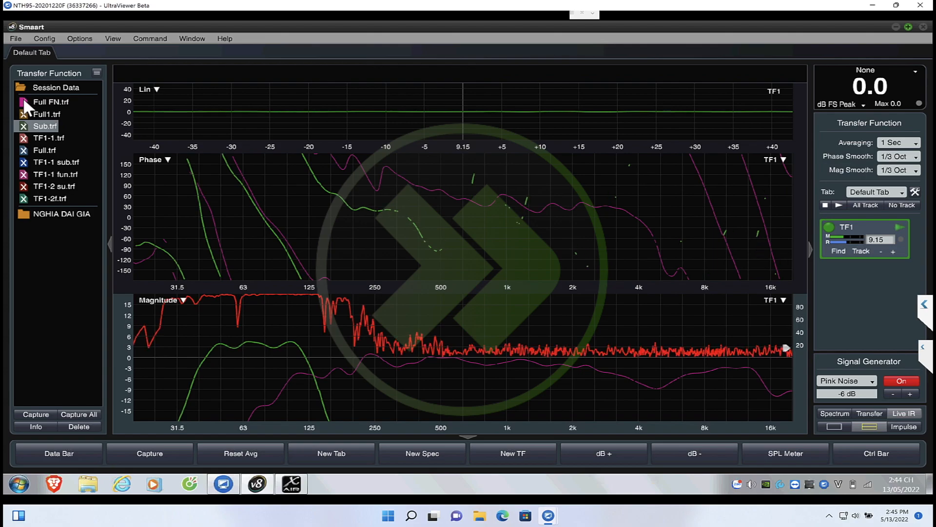
pyautogui.click(23, 101)
pyautogui.press('space')
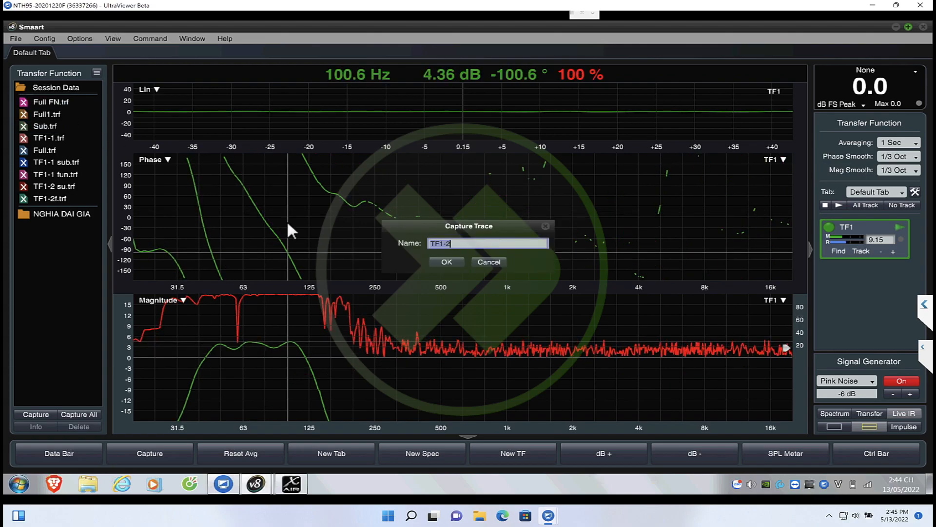
pyautogui.write('Subb')
pyautogui.press('Return')
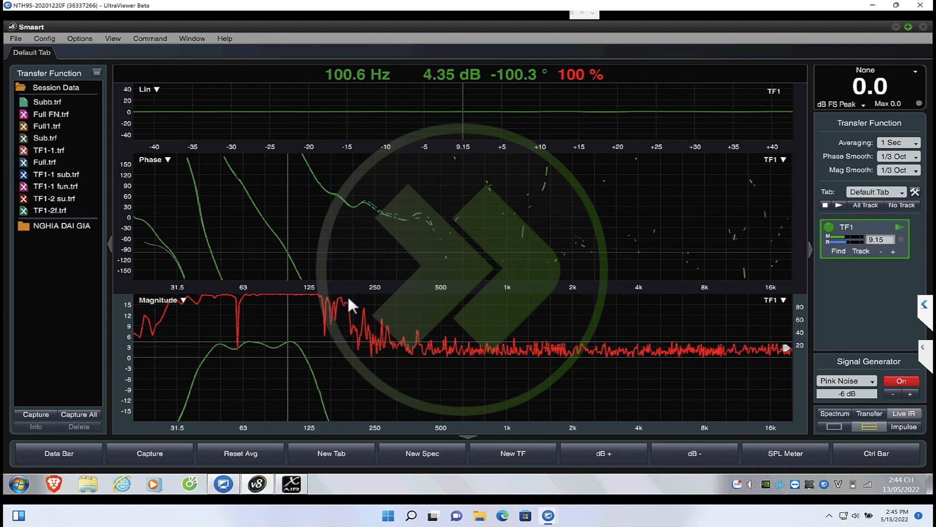
# Switch to X AIR Edit, mute Bus 1 and unmute Main LR so only the mains play
pyautogui.moveTo(293, 481)
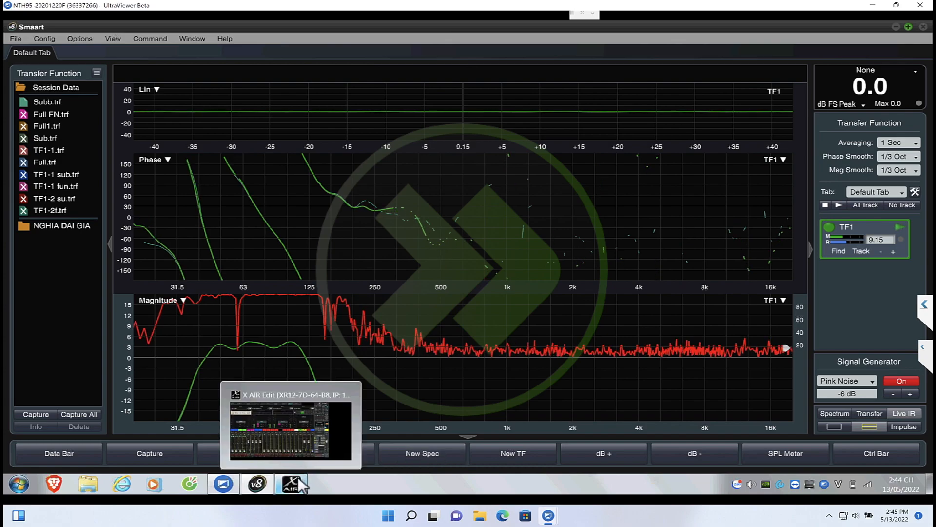
pyautogui.click(311, 417)
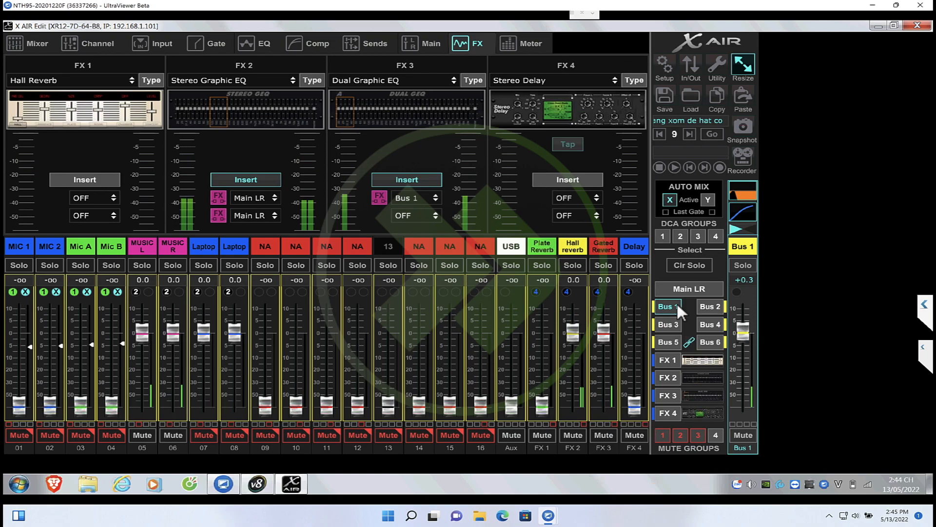
pyautogui.click(699, 289)
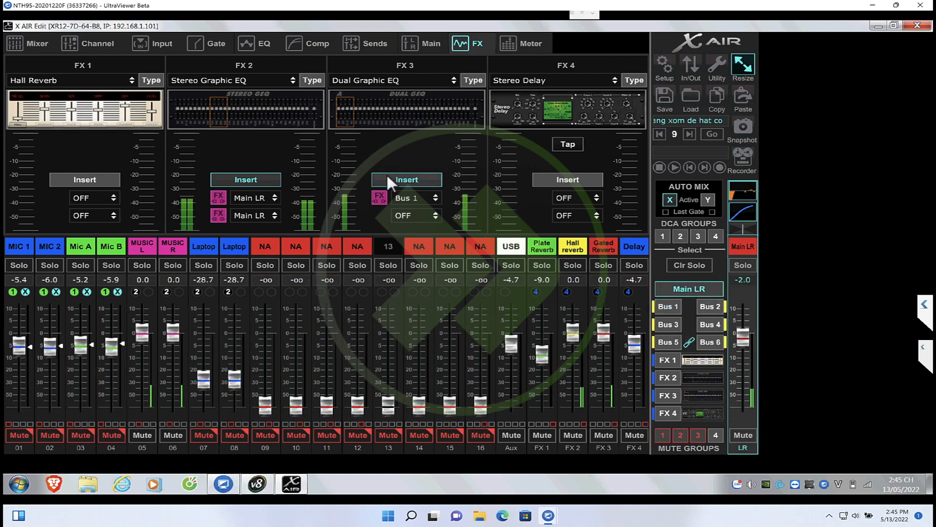
# Open the FX 2 Stereo Graphic EQ of Main LR and place it over the Smaart graphs
pyautogui.click(249, 97)
pyautogui.click(257, 484)
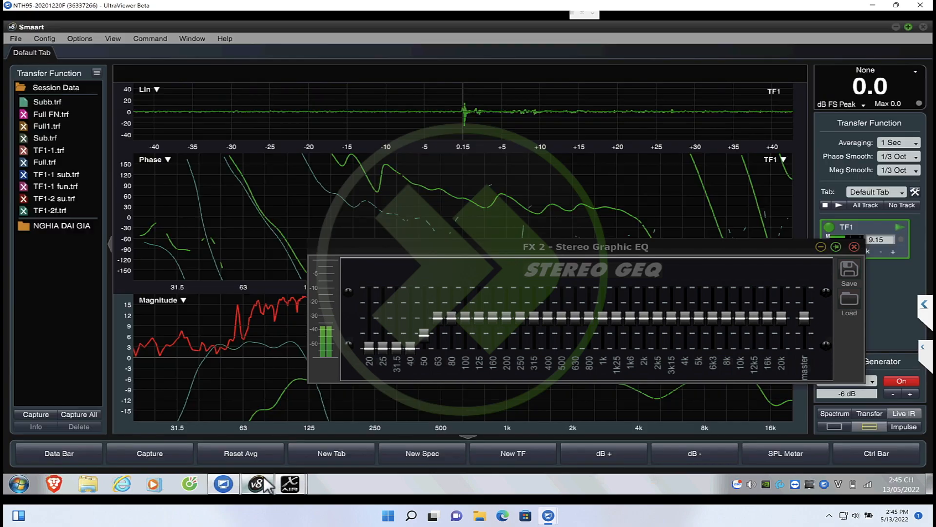
pyautogui.moveTo(434, 240); pyautogui.dragTo(500, 166)
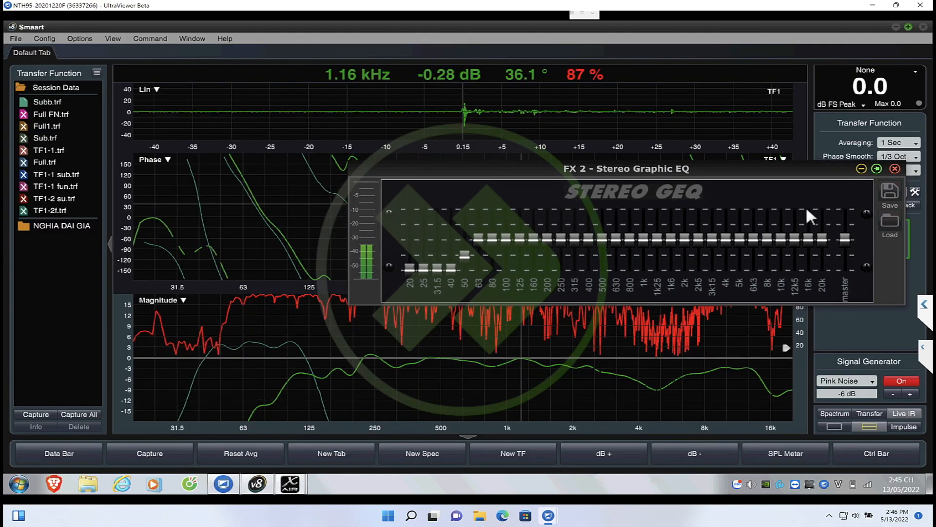
pyautogui.moveTo(653, 171)
pyautogui.mouseDown()
pyautogui.moveTo(551, 173)
pyautogui.moveTo(639, 176)
pyautogui.mouseUp()
# Raise the FX 2 40 and 50 Hz bands, boost 100, 125 and 160 Hz slightly, and cut 250 Hz by 1.5 dB
pyautogui.moveTo(434, 260); pyautogui.dragTo(434, 235)
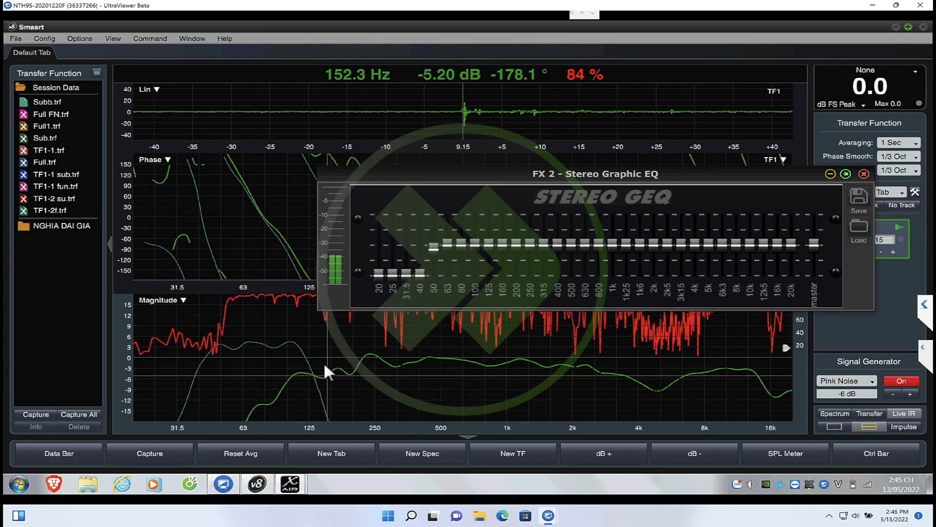
pyautogui.moveTo(488, 245)
pyautogui.mouseDown()
pyautogui.moveTo(490, 236)
pyautogui.moveTo(503, 236)
pyautogui.mouseUp()
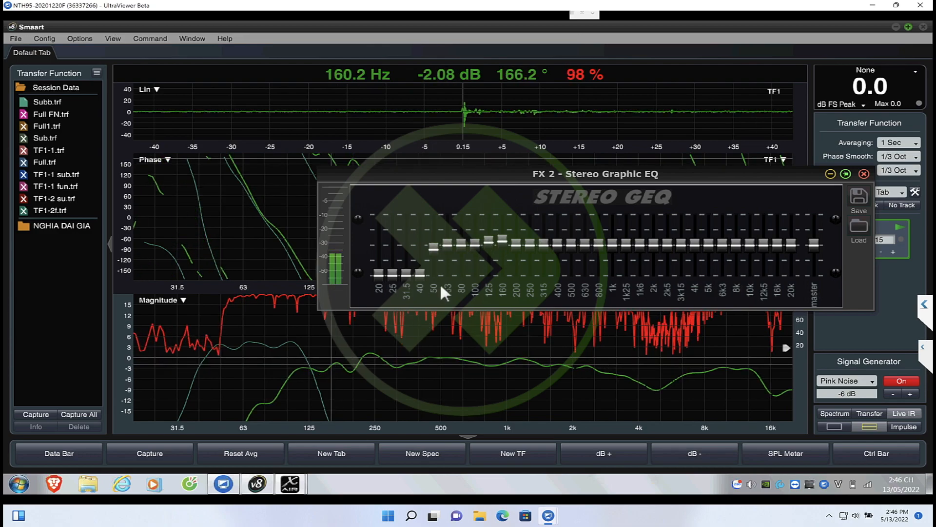
pyautogui.moveTo(486, 243); pyautogui.dragTo(485, 239)
pyautogui.moveTo(475, 241); pyautogui.dragTo(435, 239)
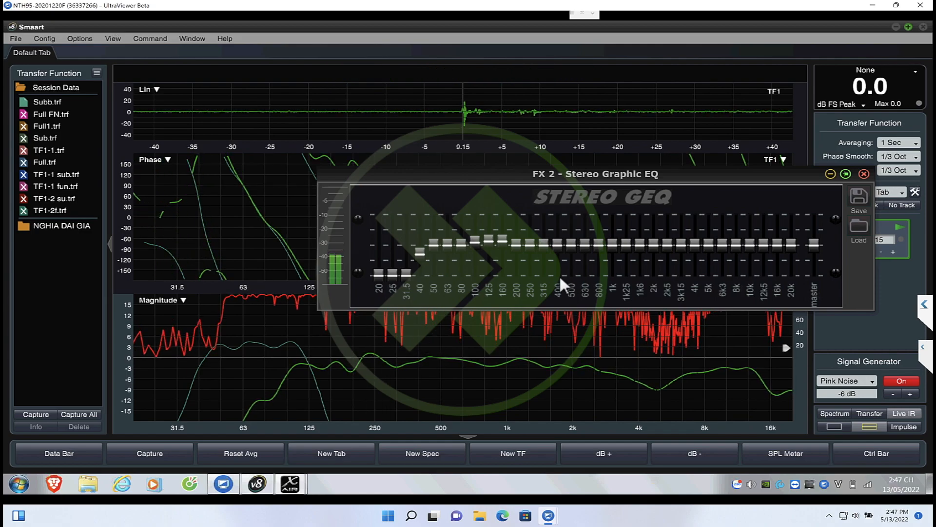
pyautogui.moveTo(530, 250); pyautogui.dragTo(530, 256)
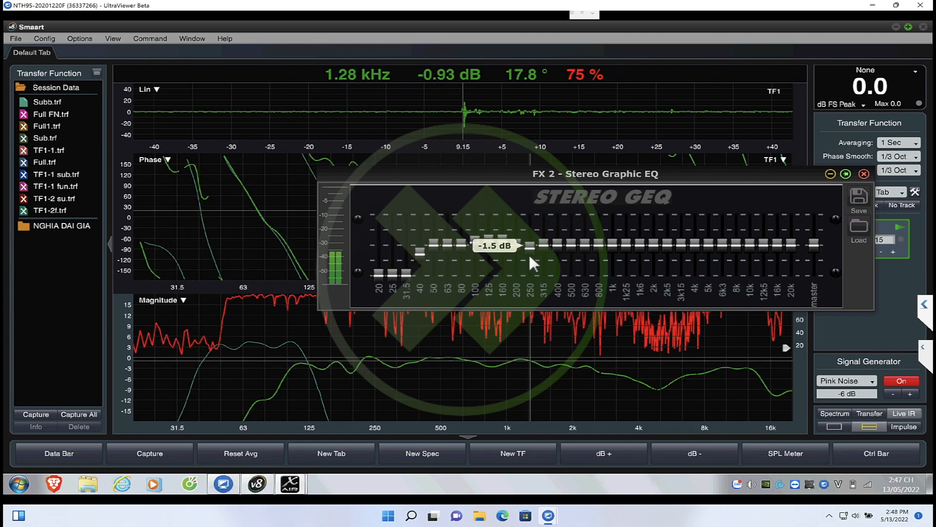
pyautogui.click(266, 249)
# Minimize the FX 2 equalizer and capture the live Main LR response as Fulll2
pyautogui.click(830, 174)
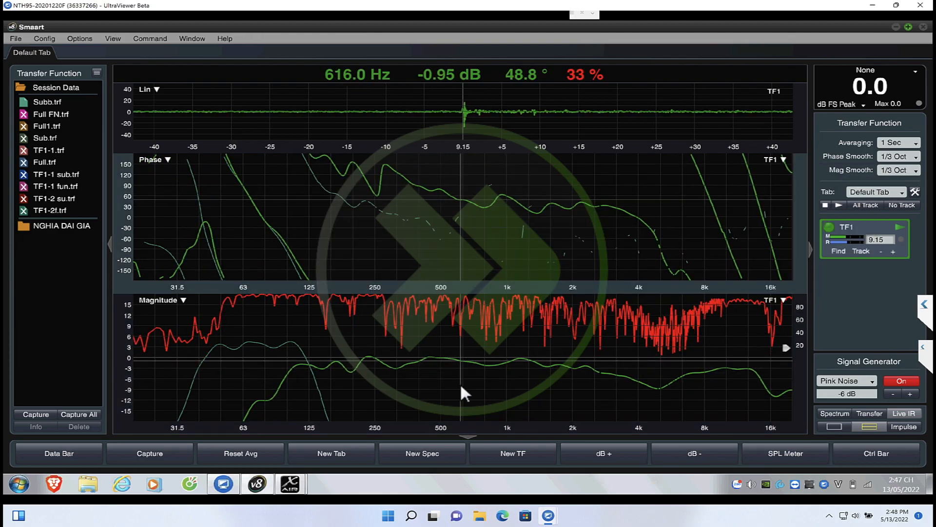
pyautogui.press('space')
pyautogui.write('Fulll2')
pyautogui.press('Return')
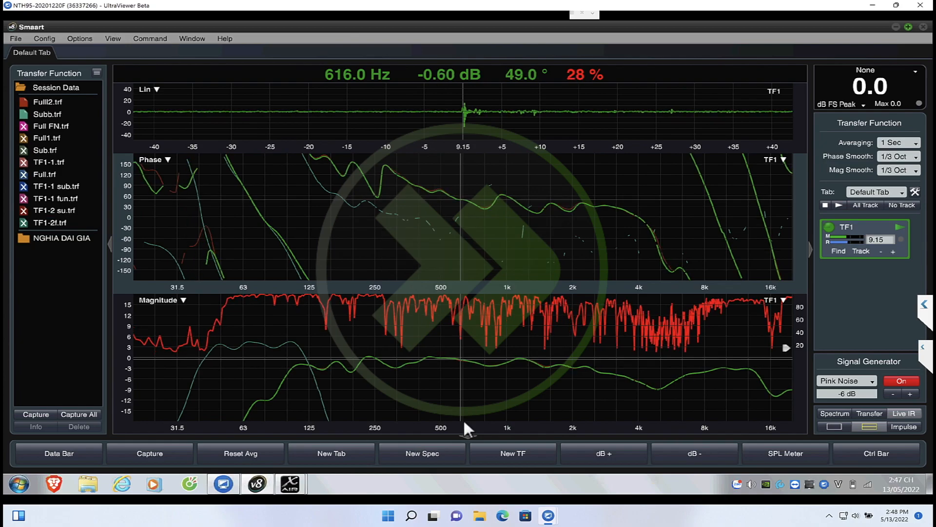
# Unmute Bus 1 in X AIR Edit, switch back to Smaart and update the TF1 delay to 9.31 ms
pyautogui.moveTo(282, 484)
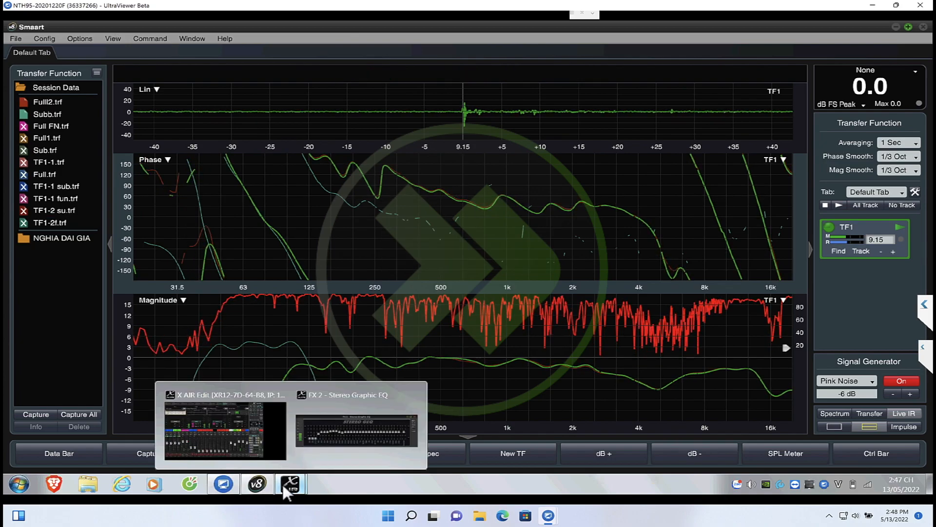
pyautogui.click(382, 417)
pyautogui.click(668, 309)
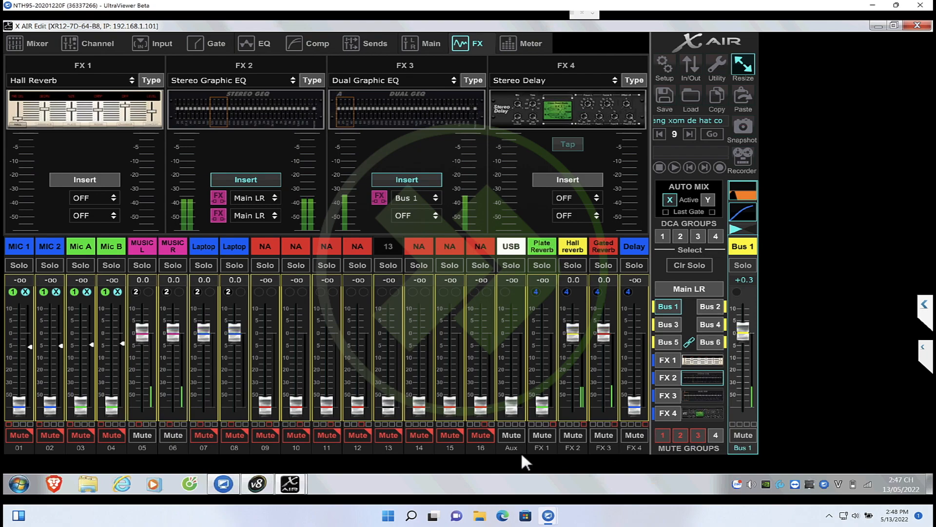
pyautogui.click(261, 484)
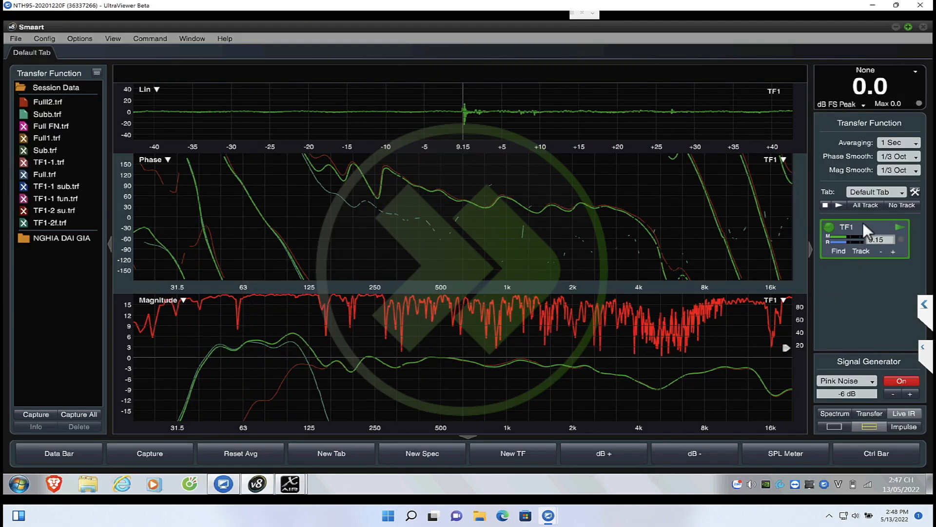
pyautogui.click(903, 239)
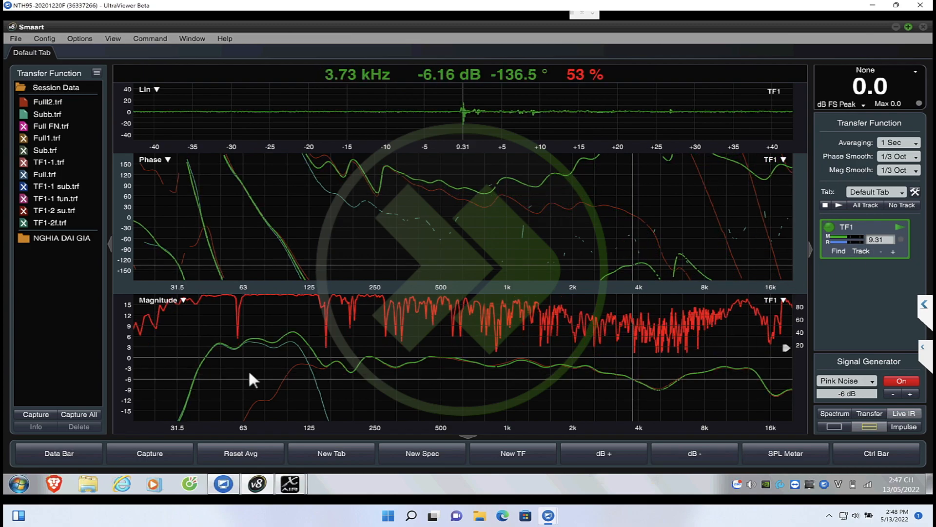
# Capture the combined mains and subwoofer response as Done and turn off the pink noise generator
pyautogui.press('space')
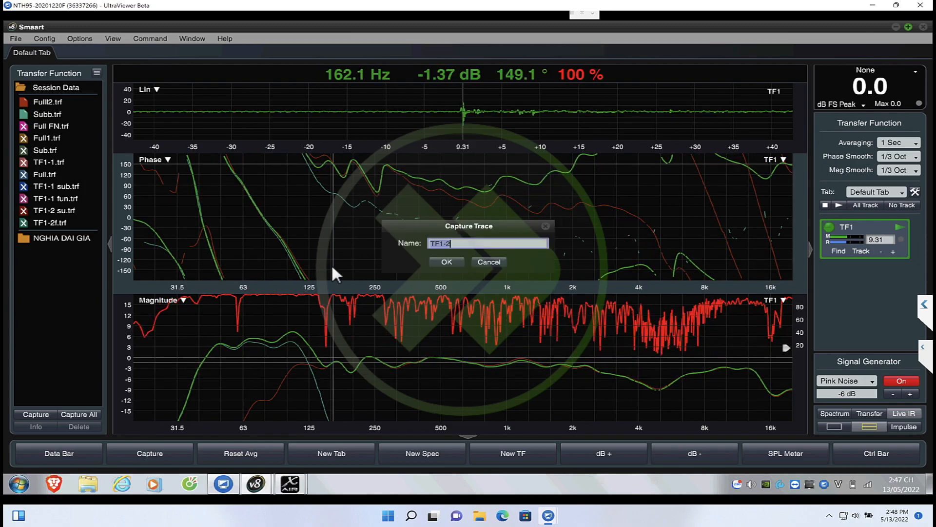
pyautogui.write('Done')
pyautogui.press('Return')
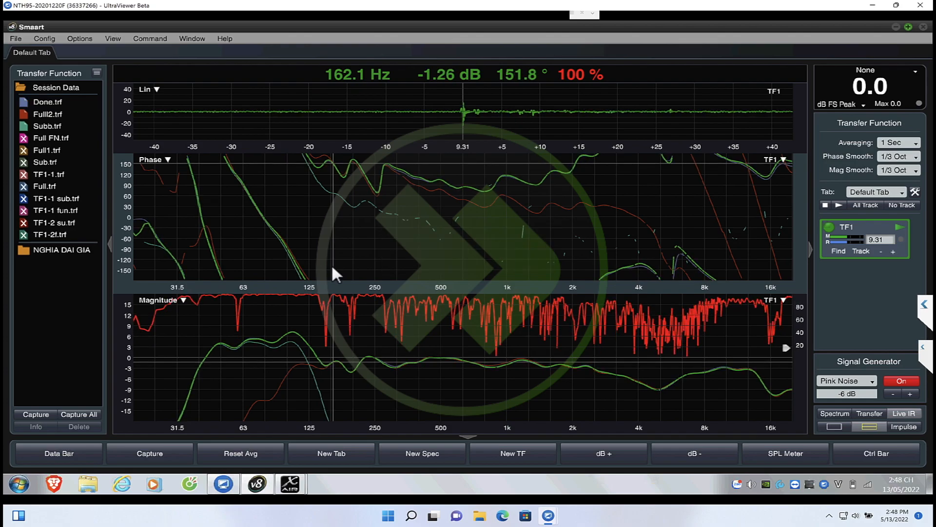
pyautogui.click(890, 380)
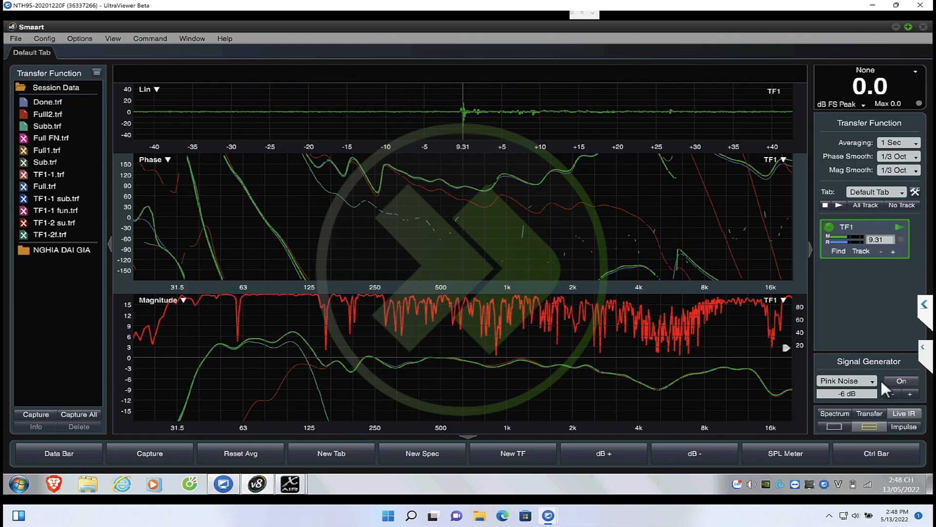